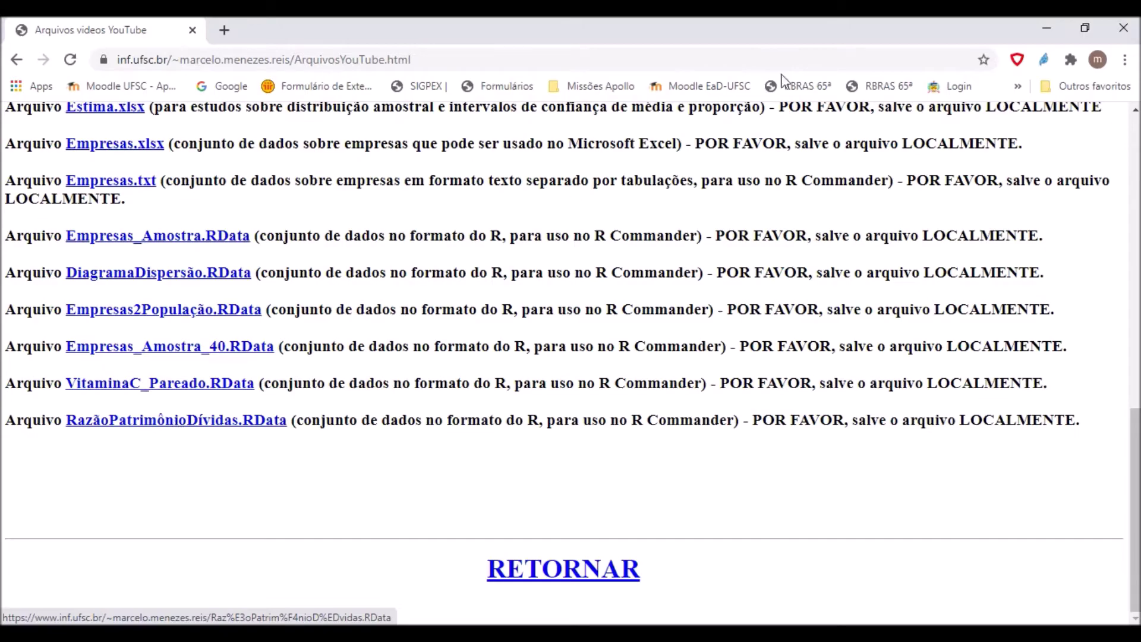
Switch from the browser and the slides to R Commander and reposition its window
{"action": "left_click", "coordinate": [1047, 28]}
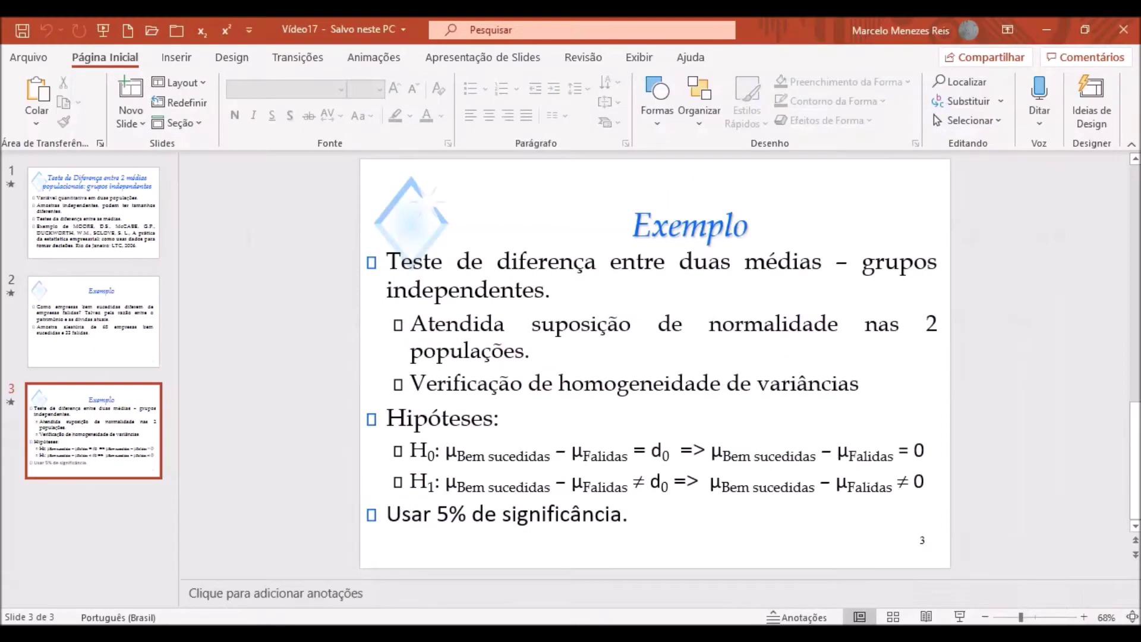
{"action": "left_click", "coordinate": [837, 597]}
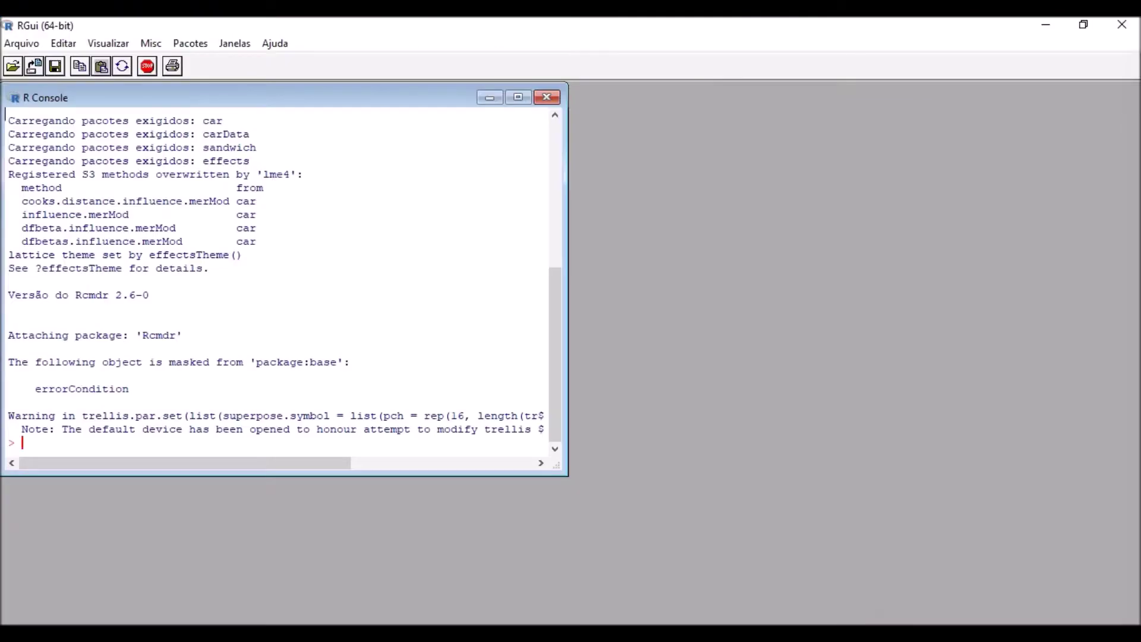
{"action": "left_click", "coordinate": [936, 603]}
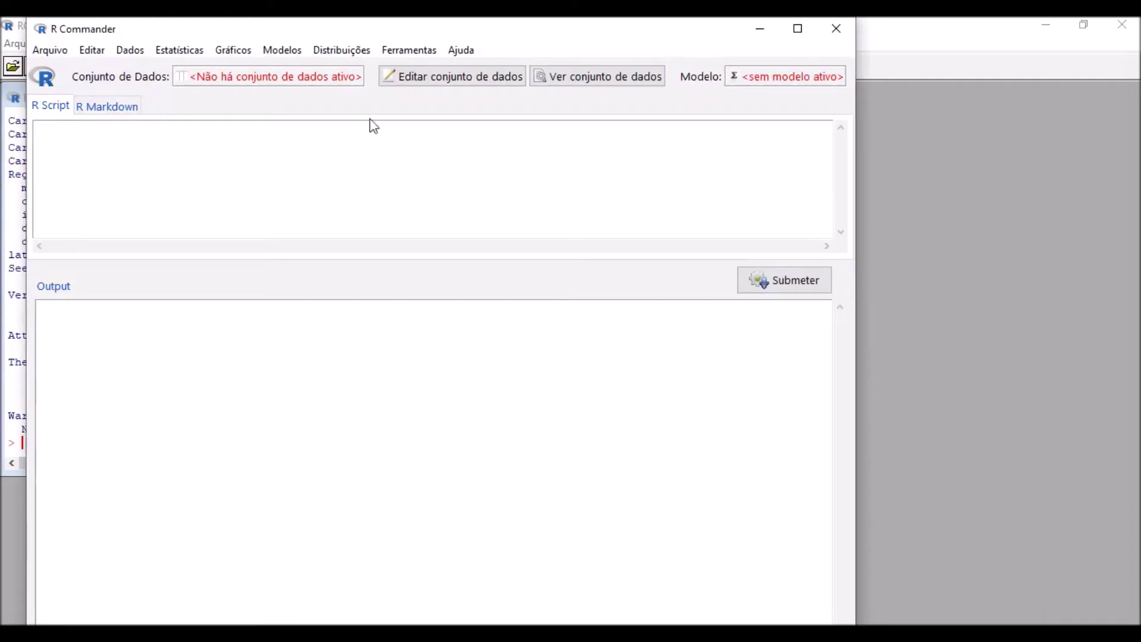
{"action": "left_click_drag", "start_coordinate": [461, 37], "coordinate": [525, 40]}
Load the R workspace data set RazãoPatrimônioDívidas from the Videos folder and maximize the R Commander window
{"action": "left_click", "coordinate": [193, 53]}
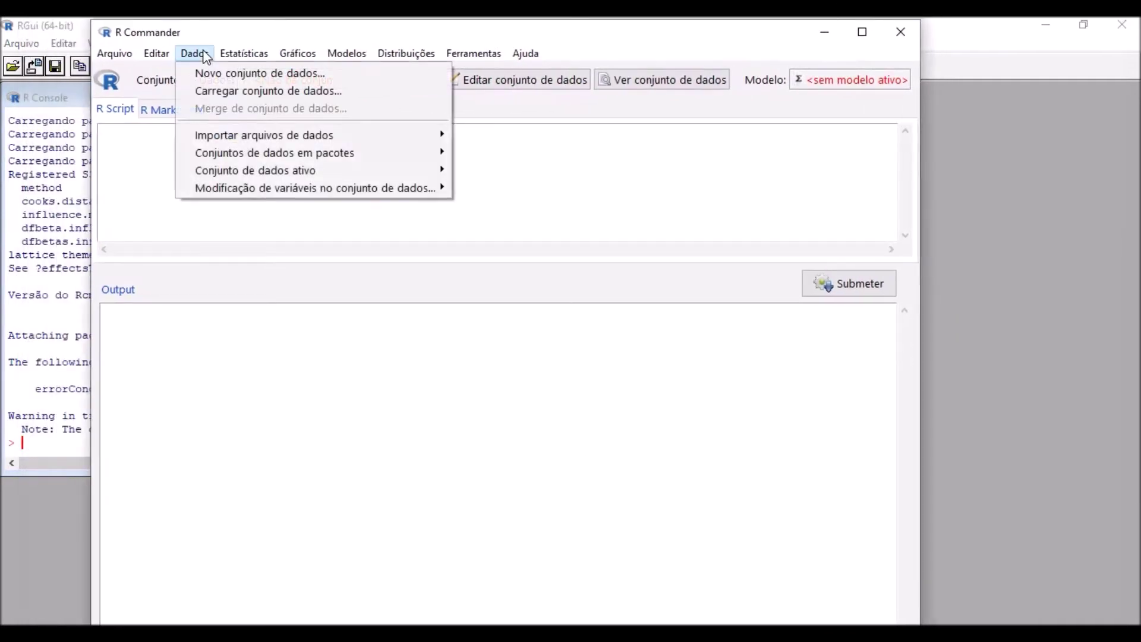
{"action": "left_click", "coordinate": [209, 95]}
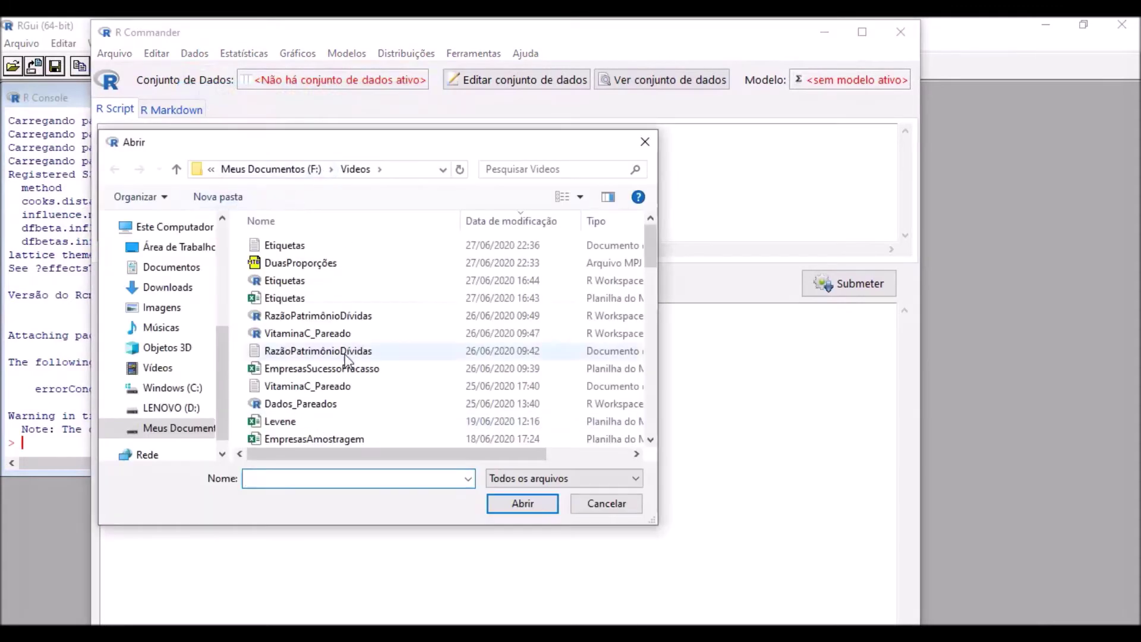
{"action": "left_click", "coordinate": [331, 319]}
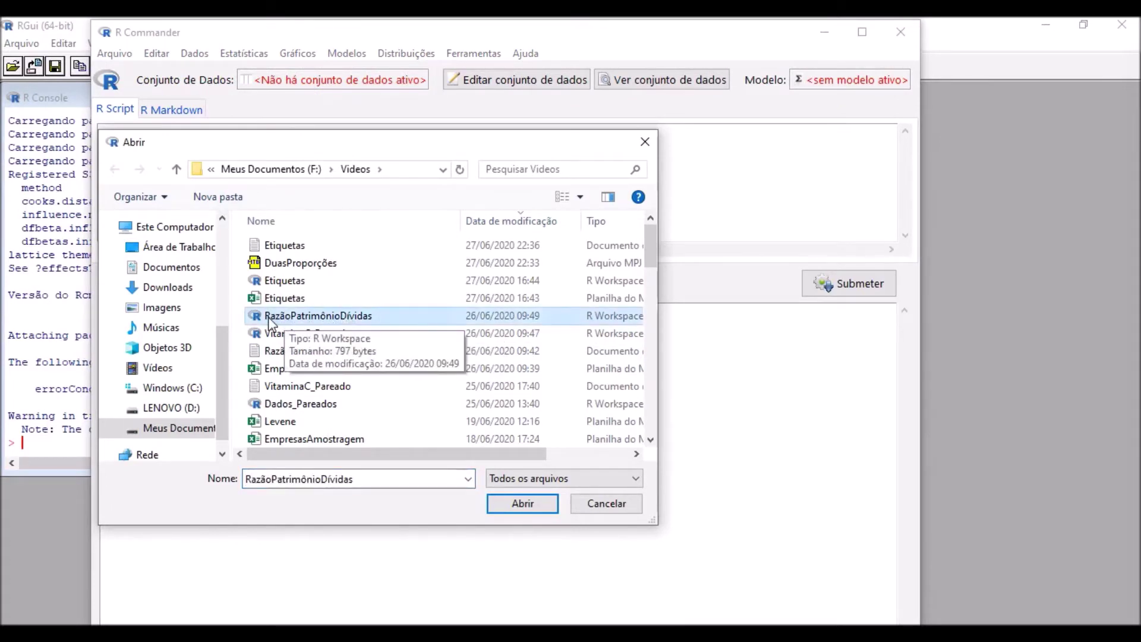
{"action": "left_click", "coordinate": [511, 504]}
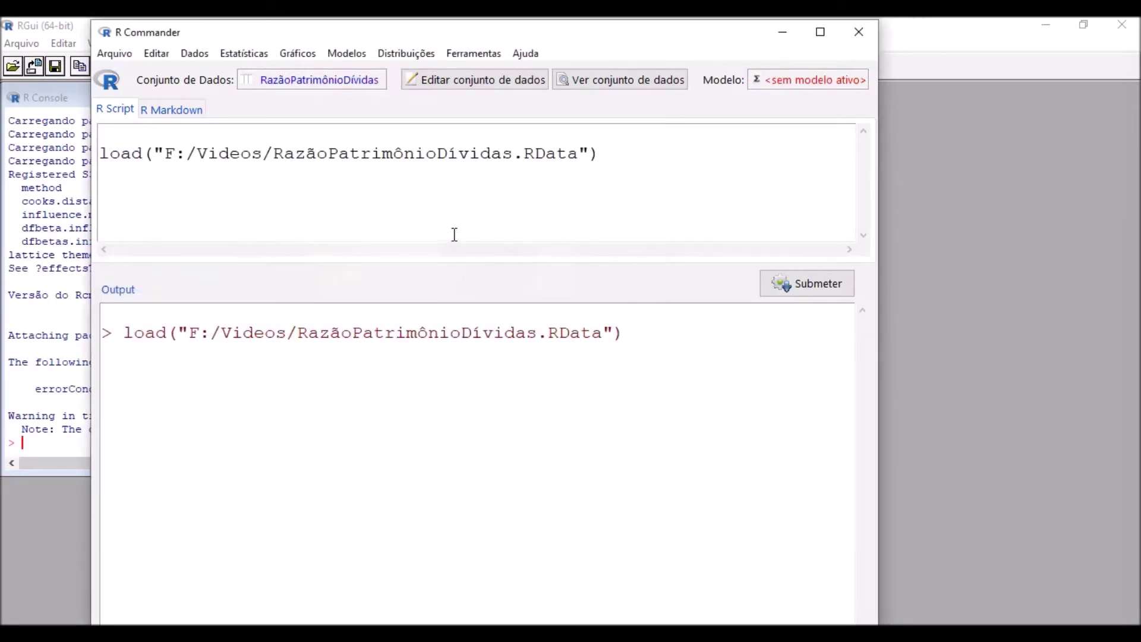
{"action": "left_click", "coordinate": [820, 33]}
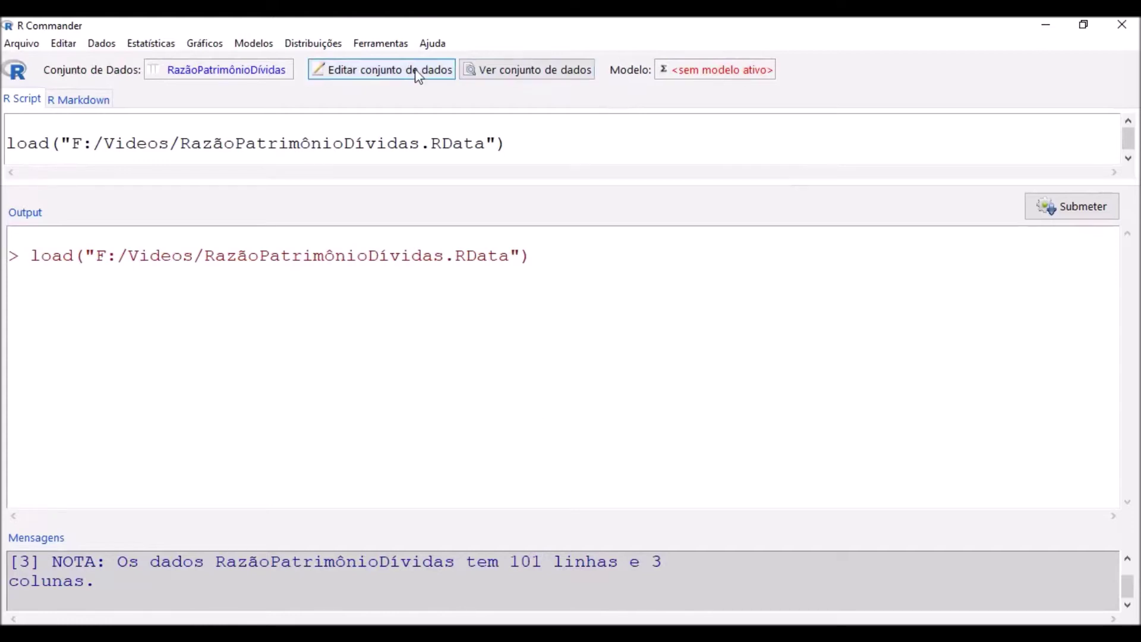
View the RazãoPatrimônioDívidas data set, examine the Companhia, Grupo and Razão columns for both company groups, and minimize the viewer
{"action": "left_click", "coordinate": [535, 72]}
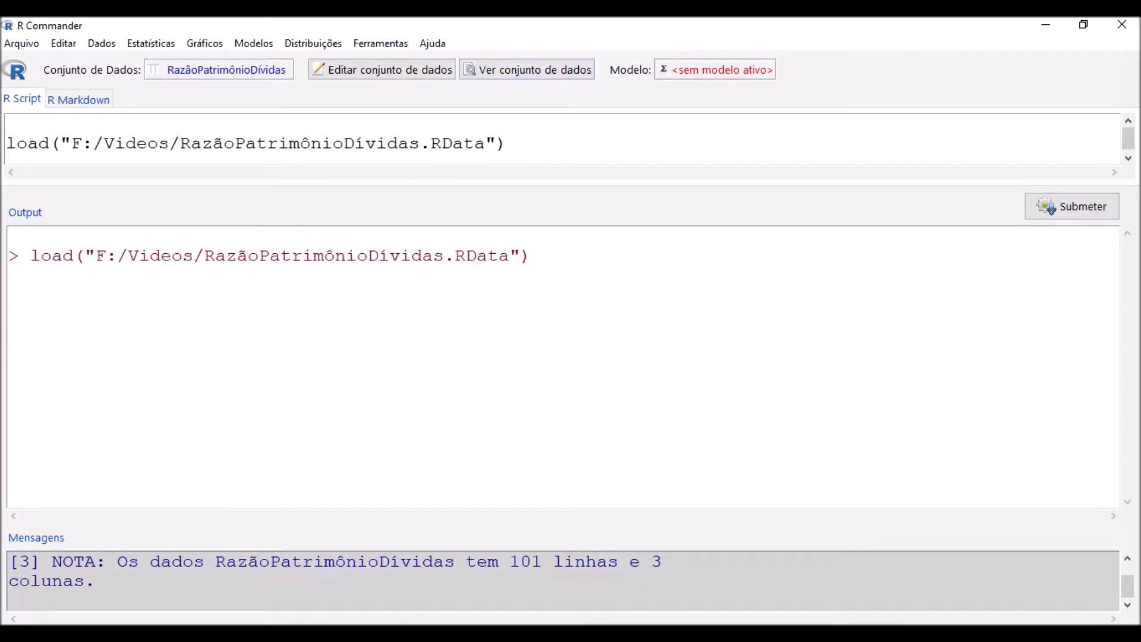
{"action": "left_click_drag", "start_coordinate": [1061, 99], "coordinate": [363, 44]}
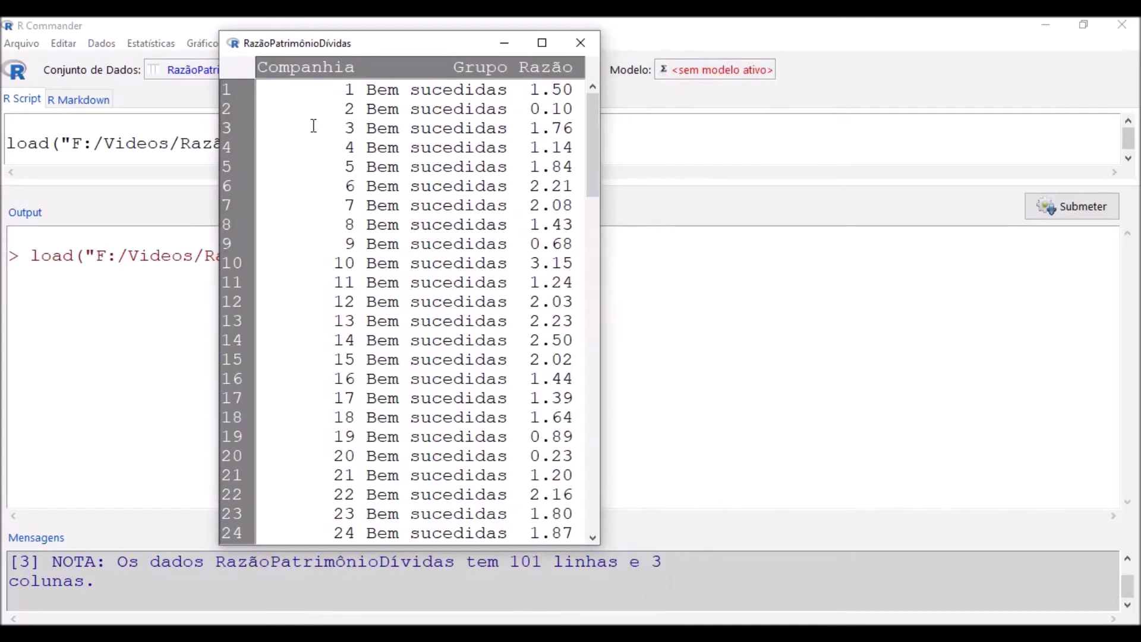
{"action": "scroll", "coordinate": [331, 178], "scroll_direction": "down", "scroll_amount": 5}
{"action": "scroll", "coordinate": [334, 180], "scroll_direction": "down", "scroll_amount": 15}
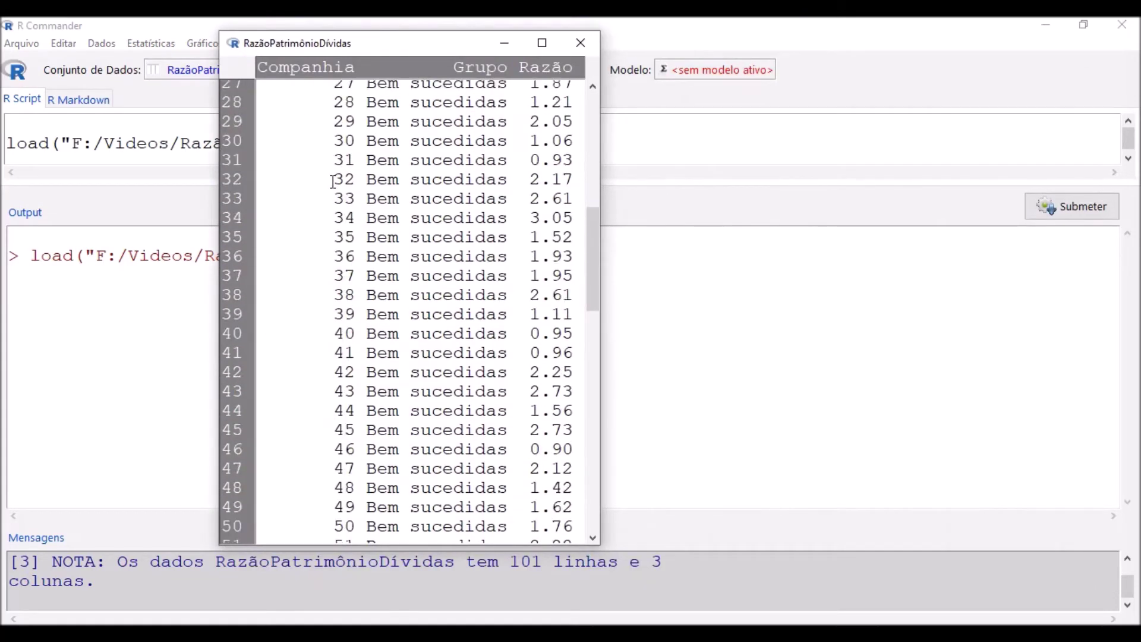
{"action": "scroll", "coordinate": [332, 184], "scroll_direction": "down", "scroll_amount": 7}
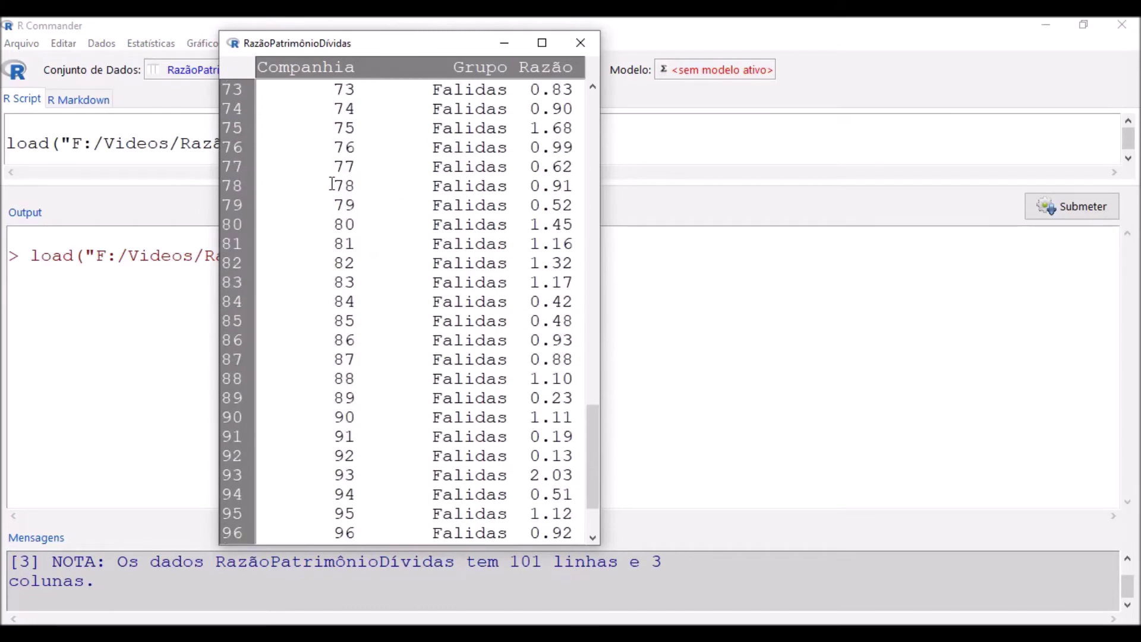
{"action": "scroll", "coordinate": [331, 185], "scroll_direction": "up", "scroll_amount": 6}
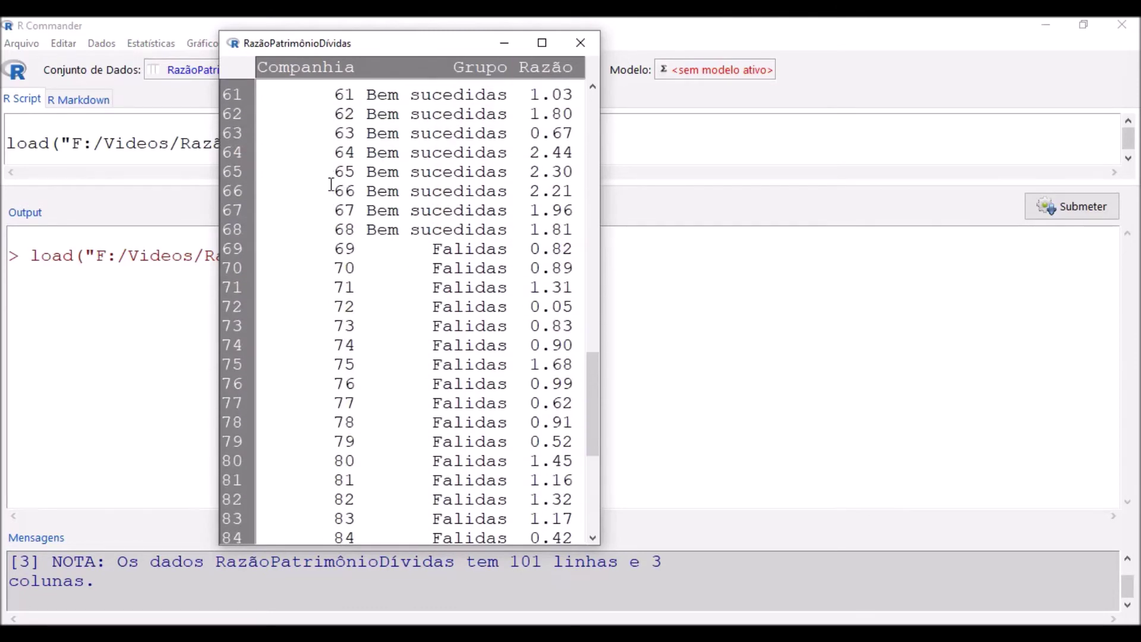
{"action": "scroll", "coordinate": [331, 185], "scroll_direction": "up", "scroll_amount": 20}
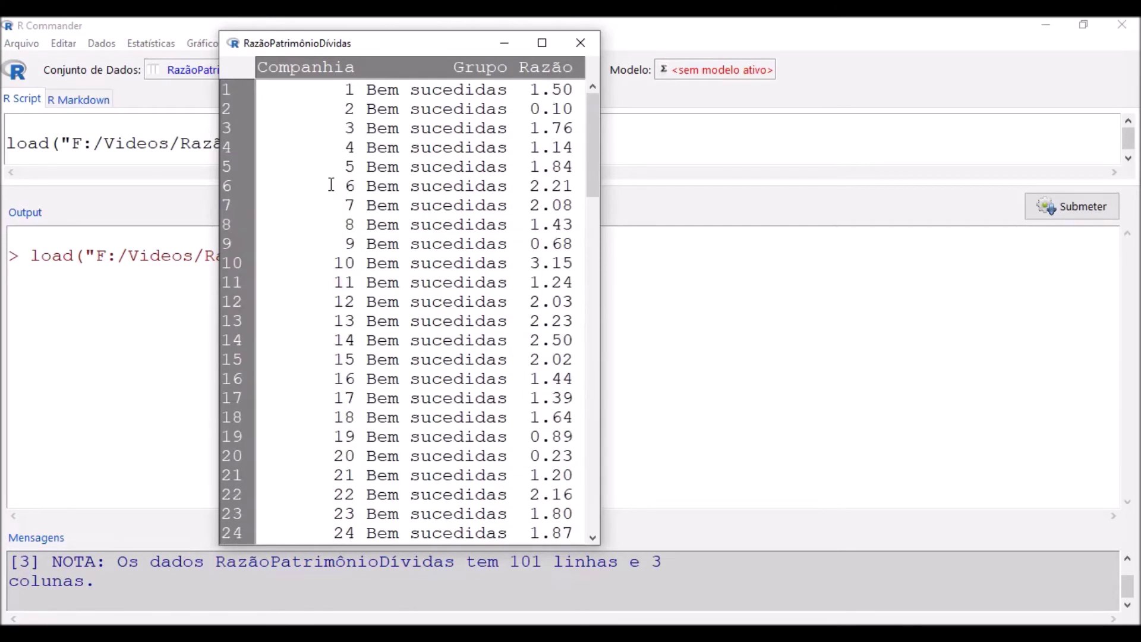
{"action": "scroll", "coordinate": [487, 184], "scroll_direction": "down", "scroll_amount": 4}
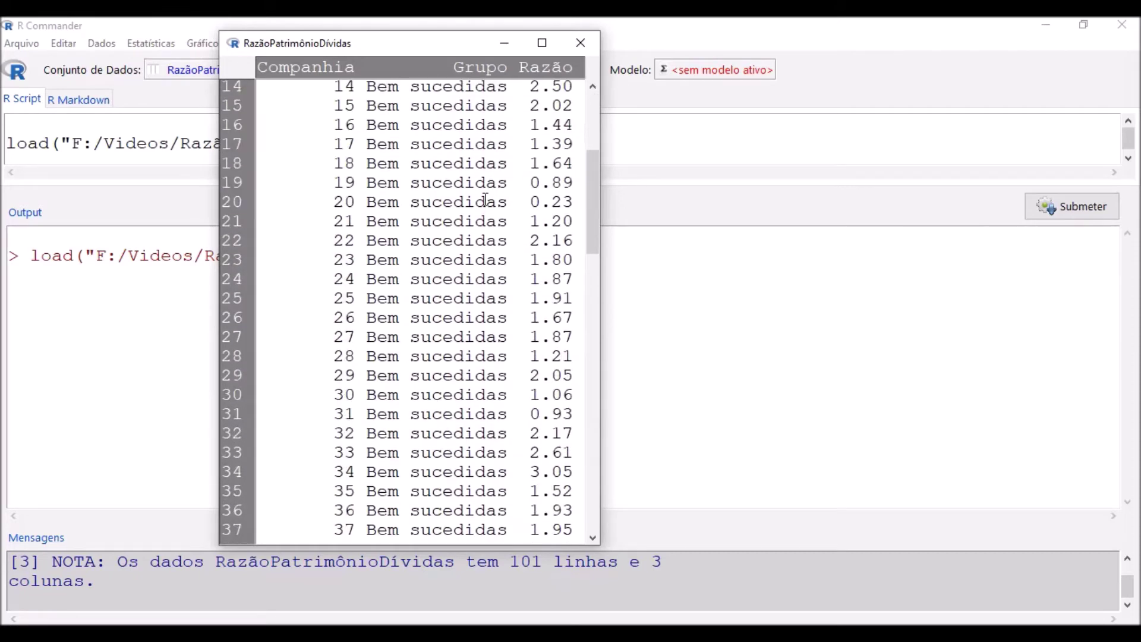
{"action": "scroll", "coordinate": [485, 201], "scroll_direction": "down", "scroll_amount": 17}
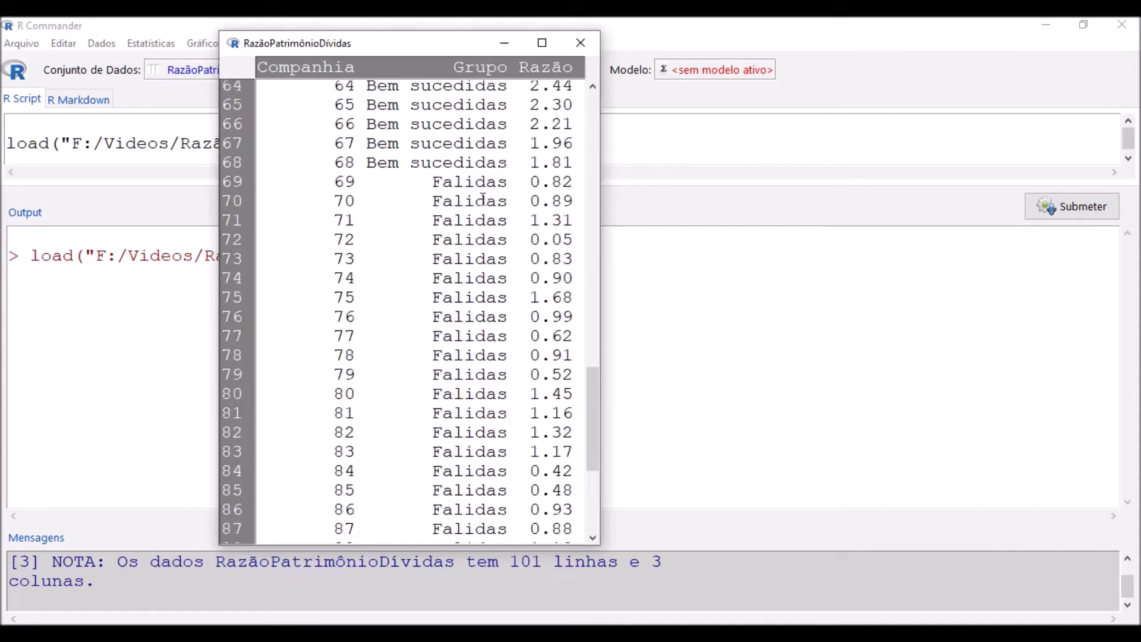
{"action": "scroll", "coordinate": [482, 201], "scroll_direction": "down", "scroll_amount": 5}
{"action": "scroll", "coordinate": [479, 198], "scroll_direction": "up", "scroll_amount": 20}
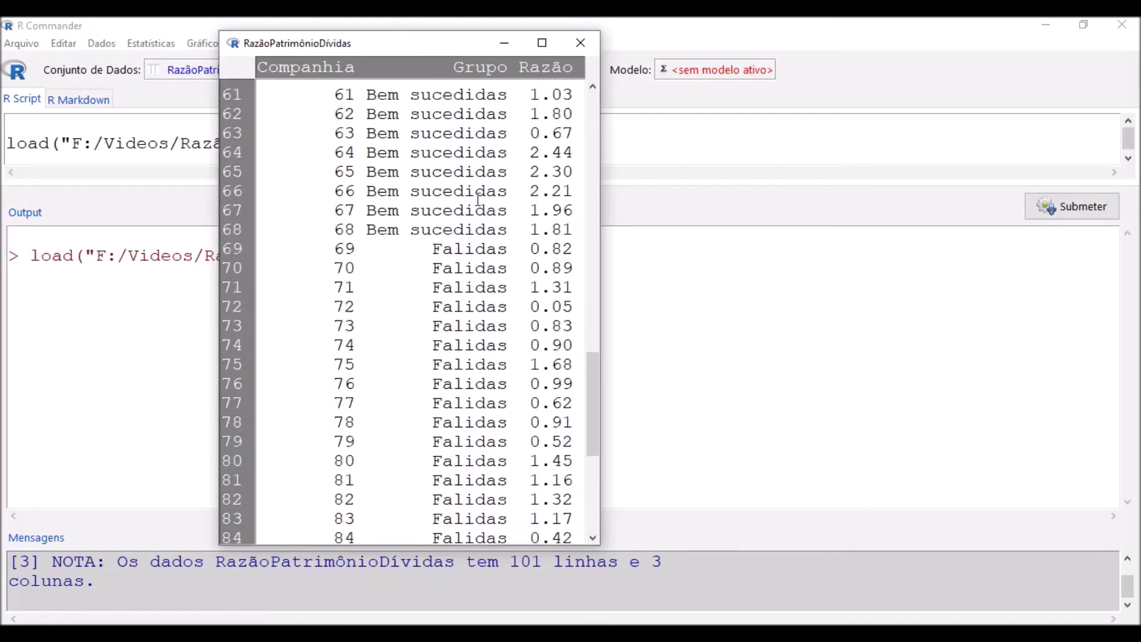
{"action": "scroll", "coordinate": [479, 198], "scroll_direction": "up", "scroll_amount": 2}
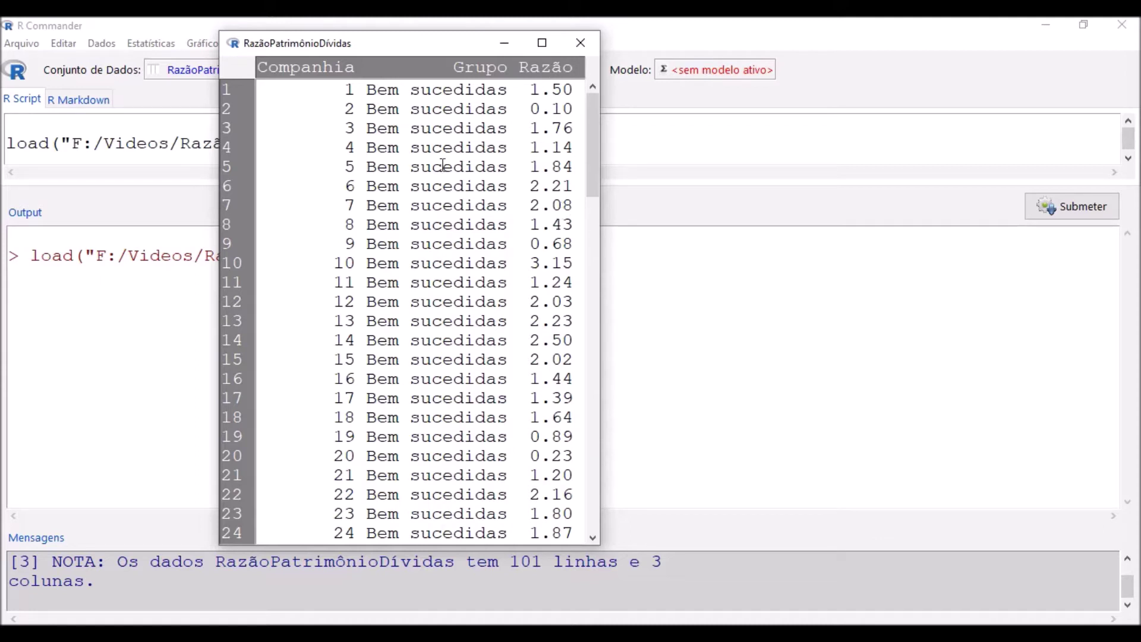
{"action": "left_click", "coordinate": [506, 43]}
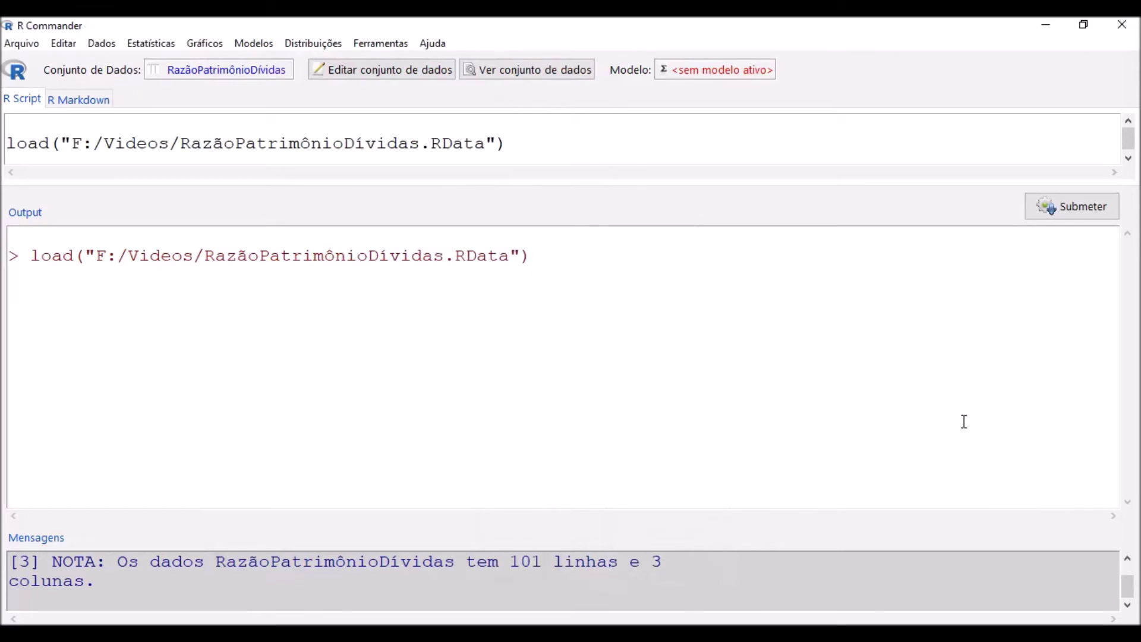
Create a dot plot of the variable Razão by Grupo, keeping the default plot options
{"action": "left_click", "coordinate": [208, 48]}
{"action": "left_click", "coordinate": [235, 107]}
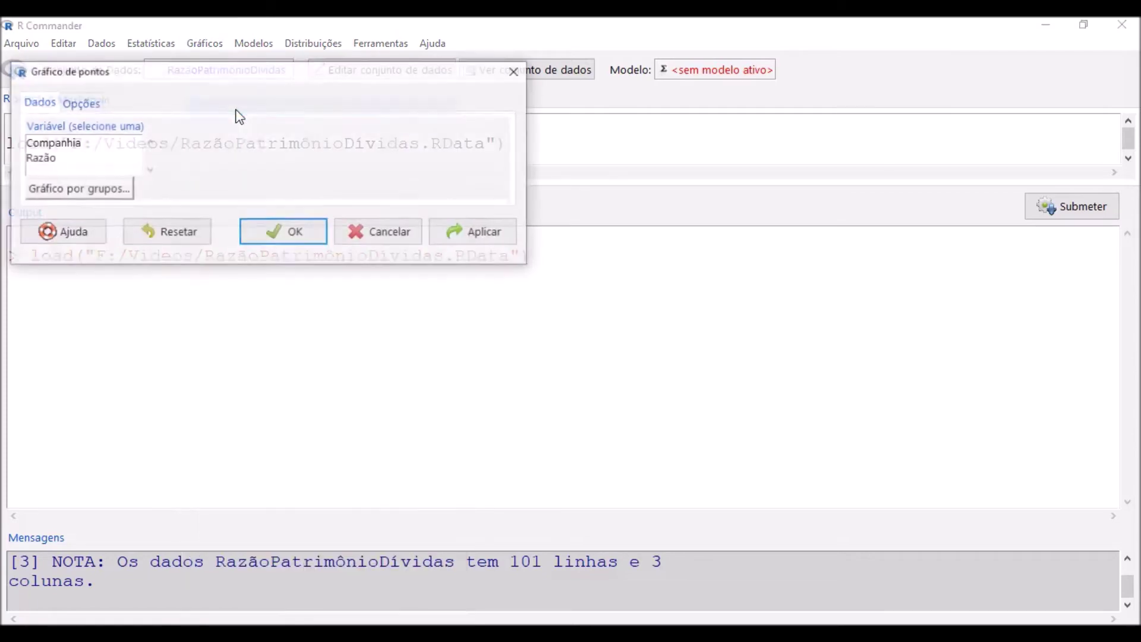
{"action": "left_click_drag", "start_coordinate": [240, 73], "coordinate": [534, 169]}
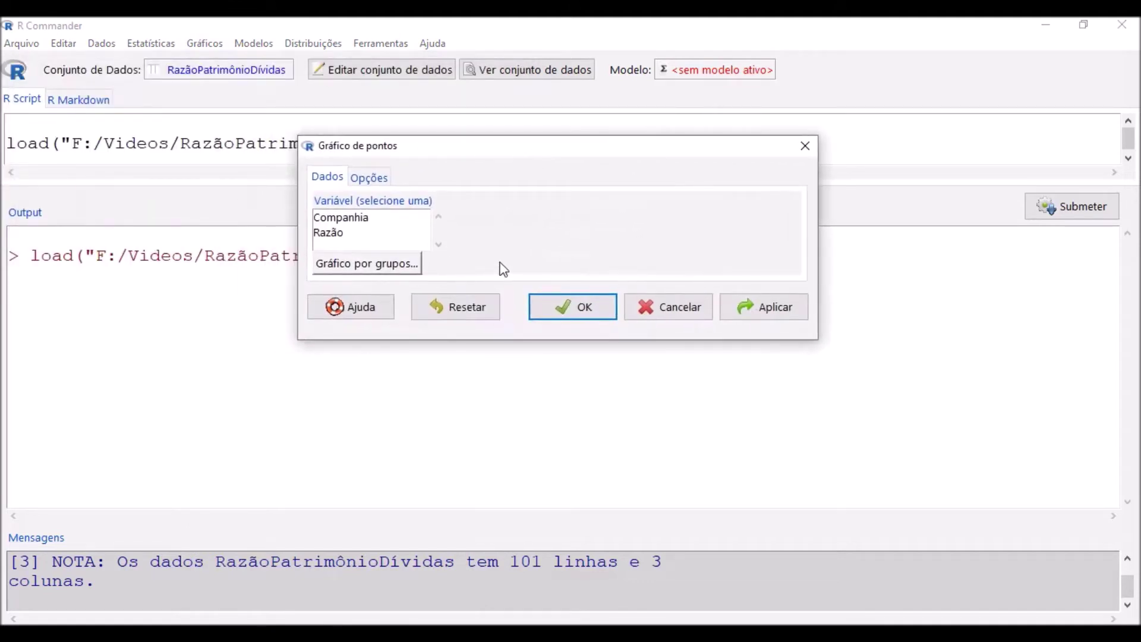
{"action": "left_click", "coordinate": [342, 235]}
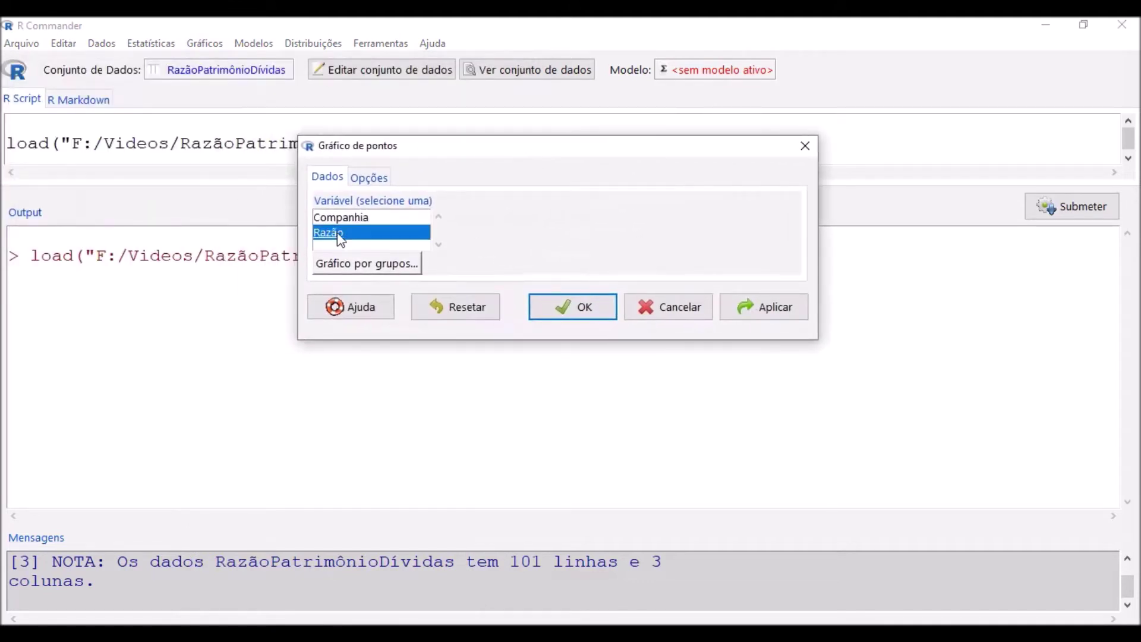
{"action": "left_click", "coordinate": [389, 265]}
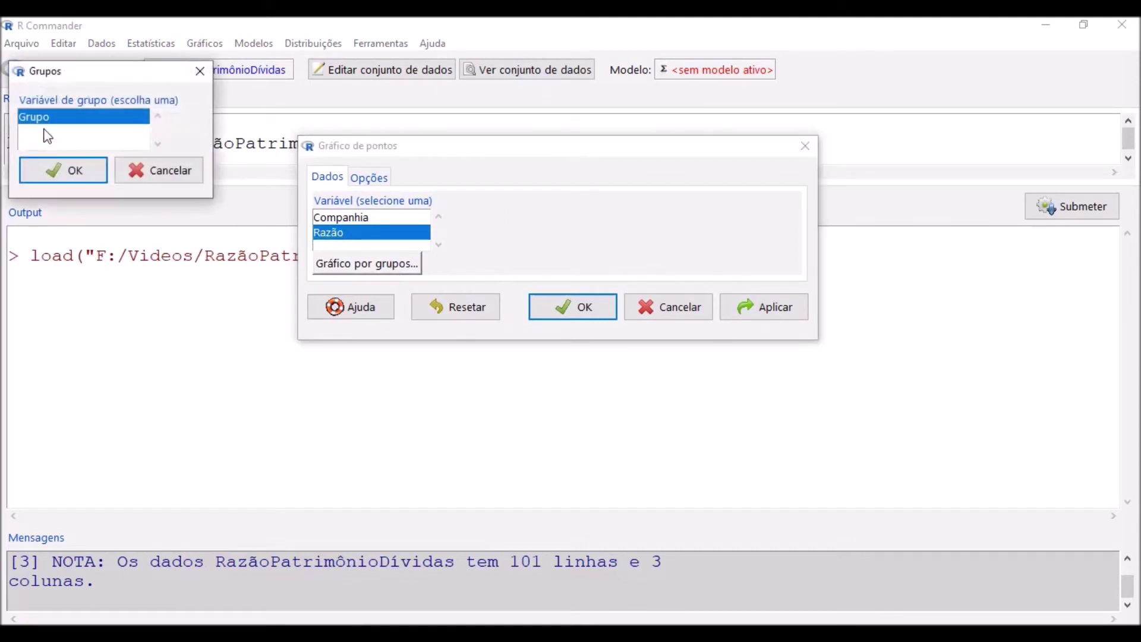
{"action": "left_click", "coordinate": [70, 171]}
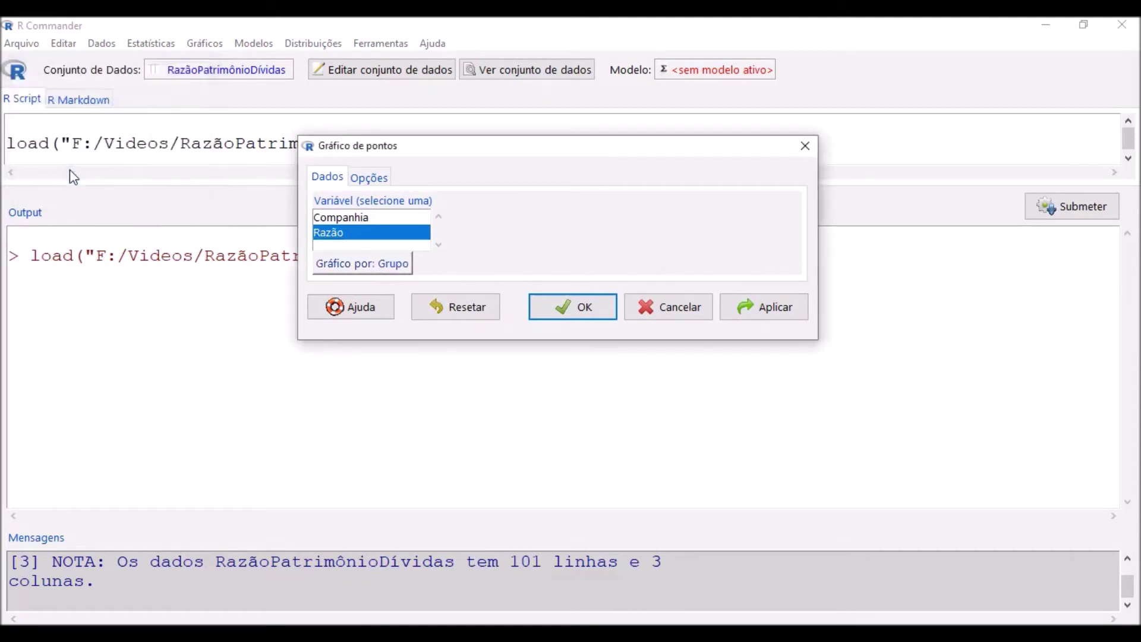
{"action": "left_click", "coordinate": [367, 177]}
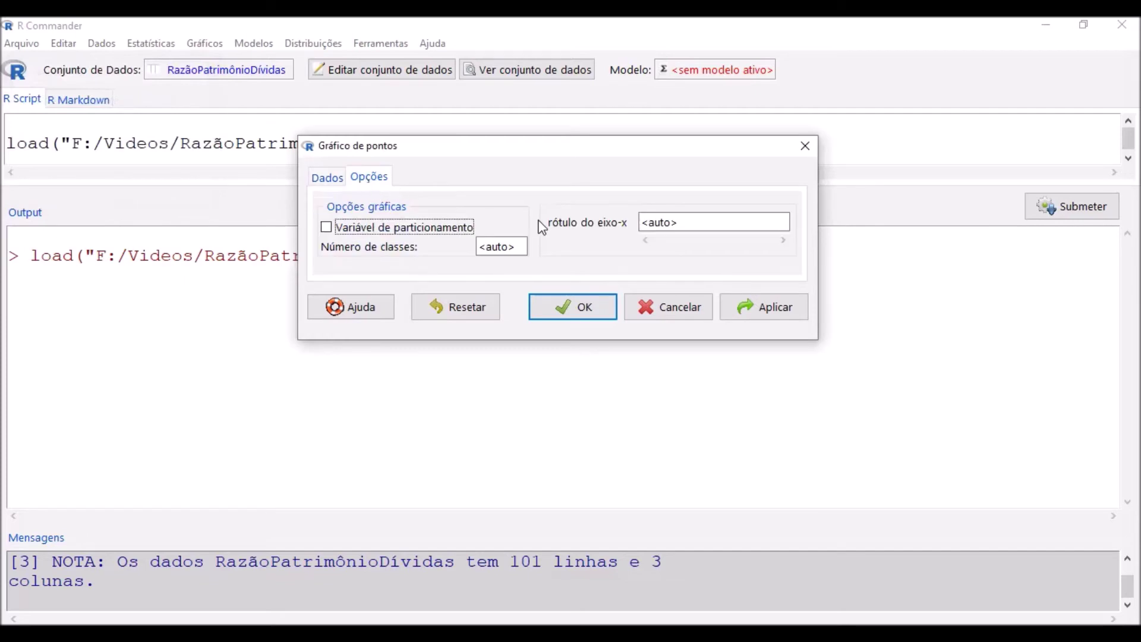
{"action": "left_click", "coordinate": [583, 309]}
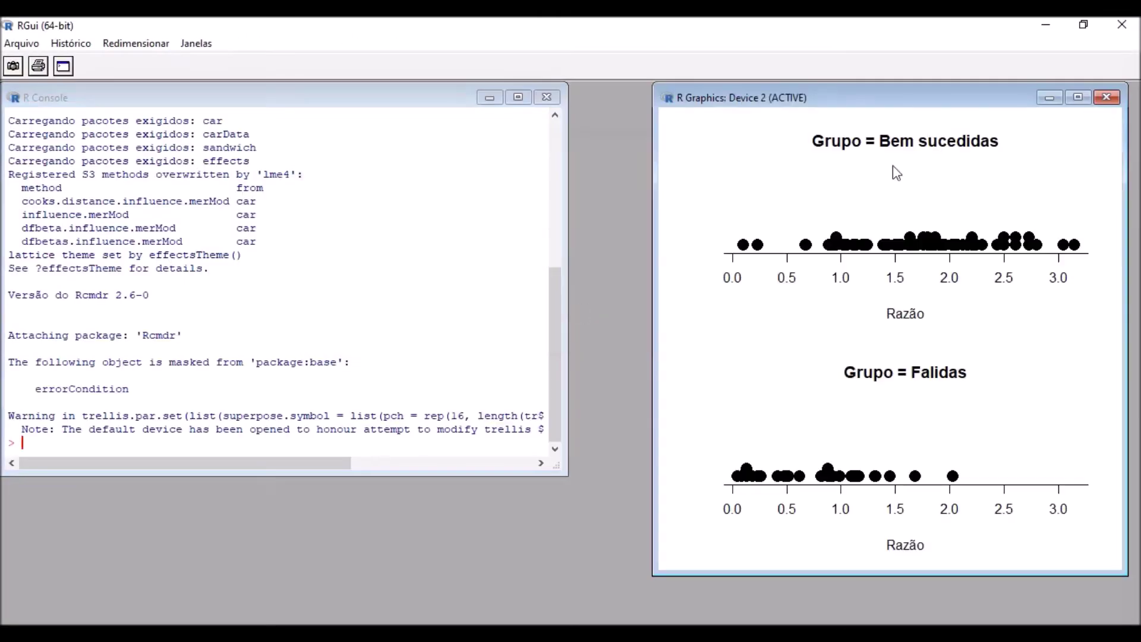
Widen and reposition the dot plot window, compare Razão between the two groups, and minimize the plot
{"action": "left_click_drag", "start_coordinate": [654, 238], "coordinate": [289, 211]}
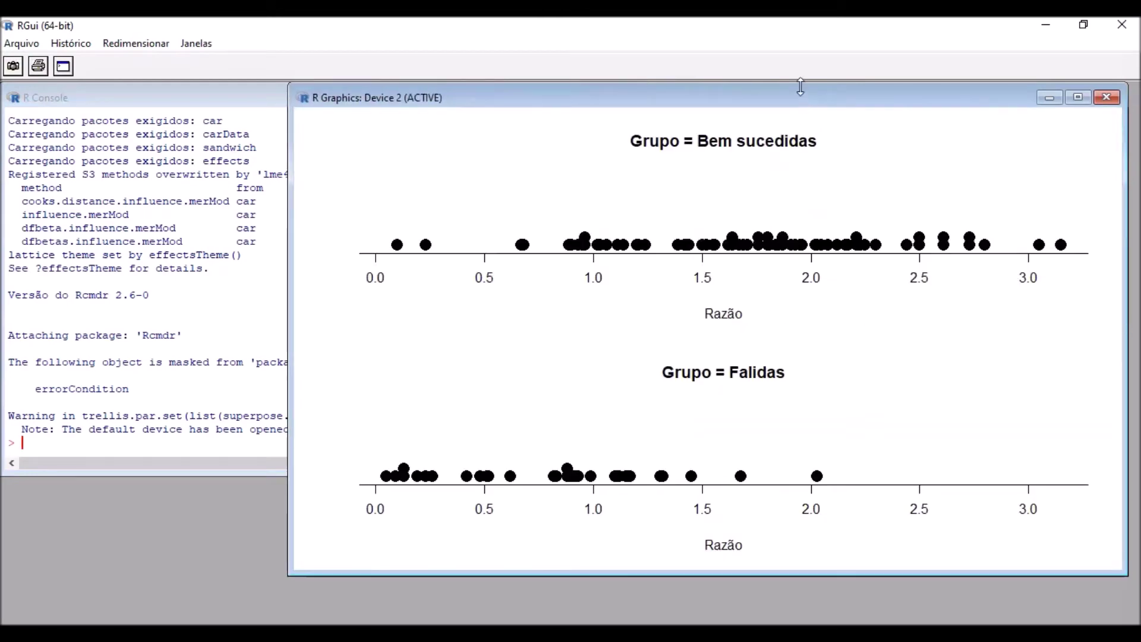
{"action": "left_click_drag", "start_coordinate": [794, 98], "coordinate": [655, 96]}
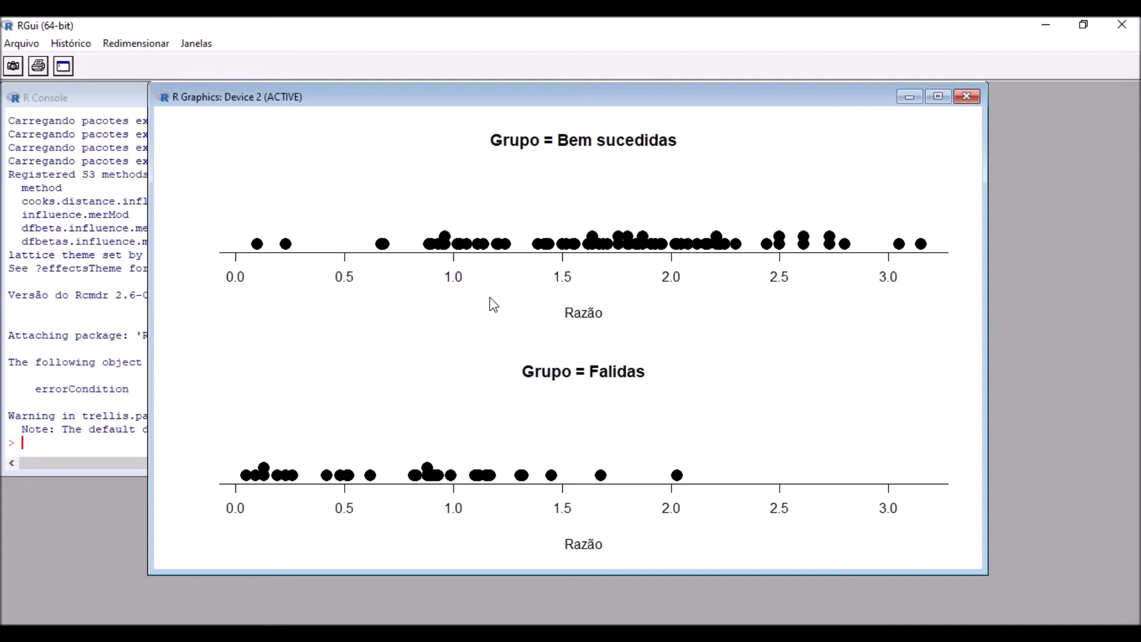
{"action": "right_click", "coordinate": [284, 197]}
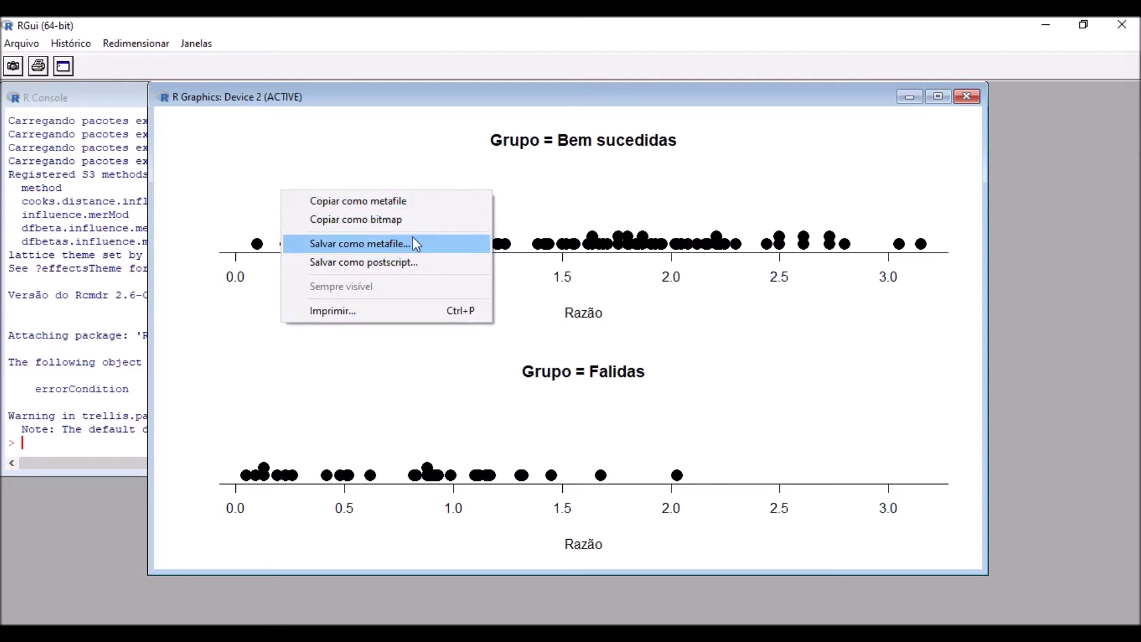
{"action": "left_click", "coordinate": [329, 153]}
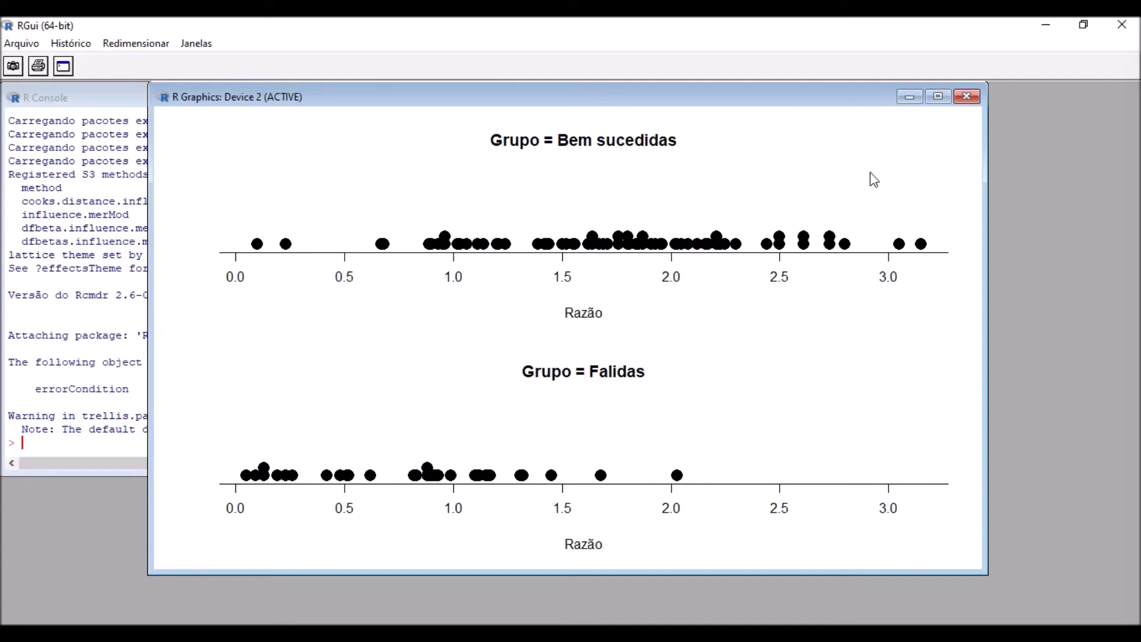
{"action": "left_click", "coordinate": [909, 96]}
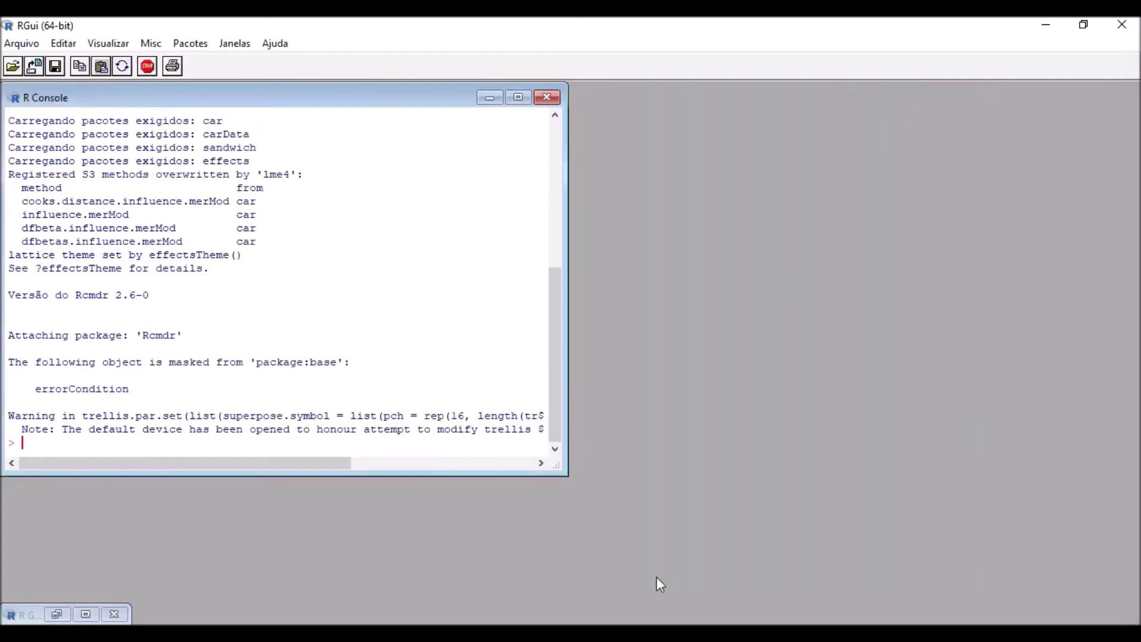
Switch to R Commander and set up a numerical summary of the variable Razão, summarized by Grupo
{"action": "left_click", "coordinate": [880, 634]}
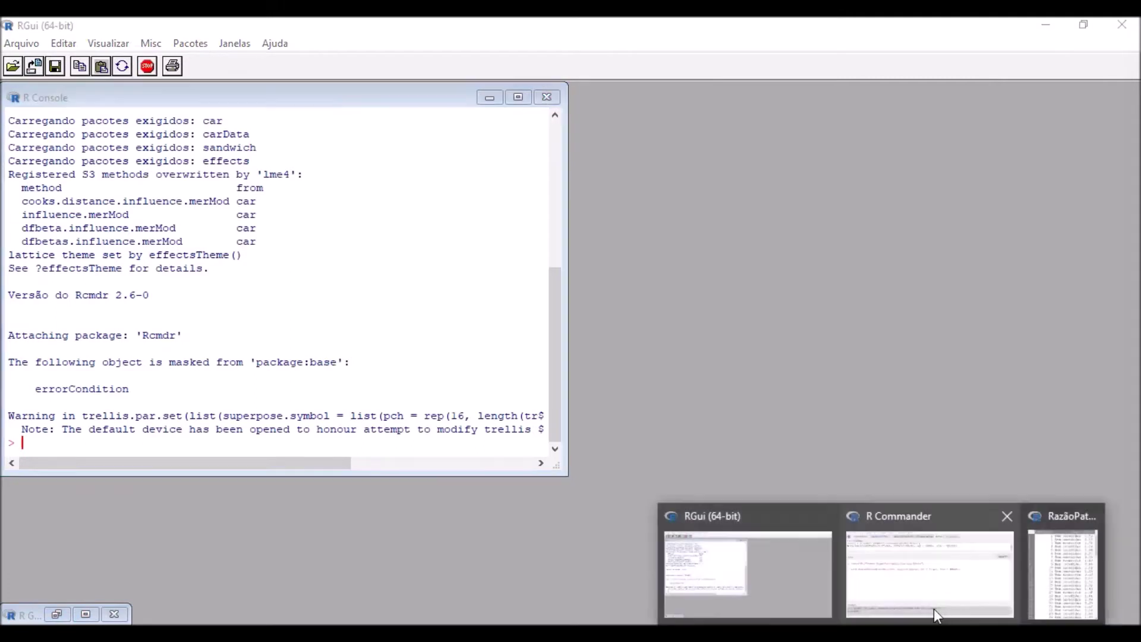
{"action": "left_click", "coordinate": [933, 608]}
{"action": "left_click", "coordinate": [151, 45]}
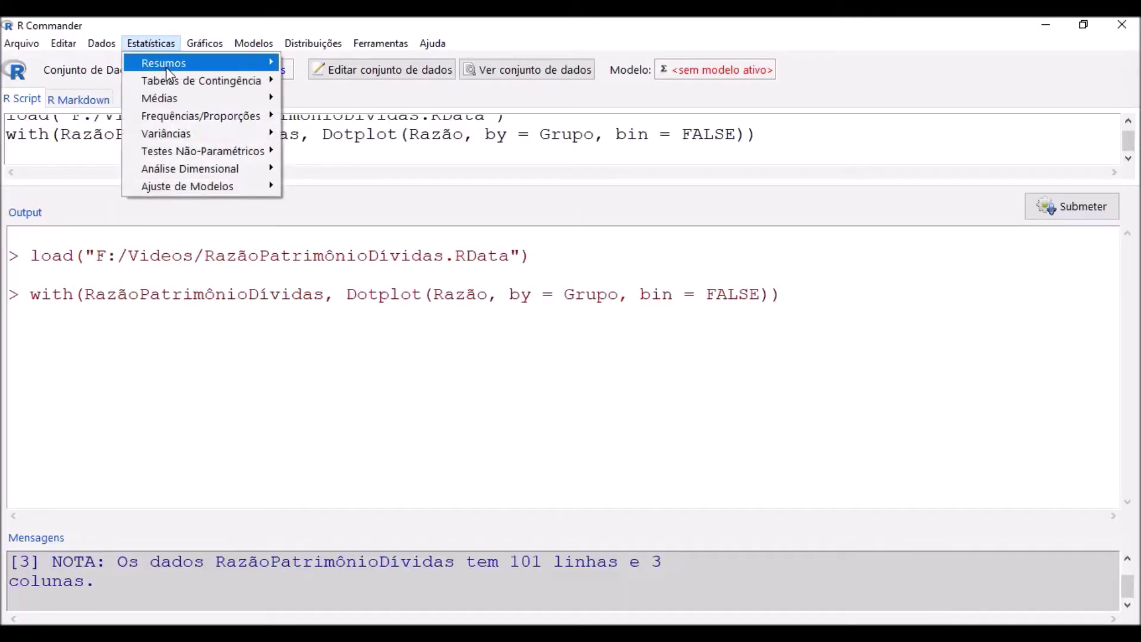
{"action": "mouse_move", "coordinate": [166, 69]}
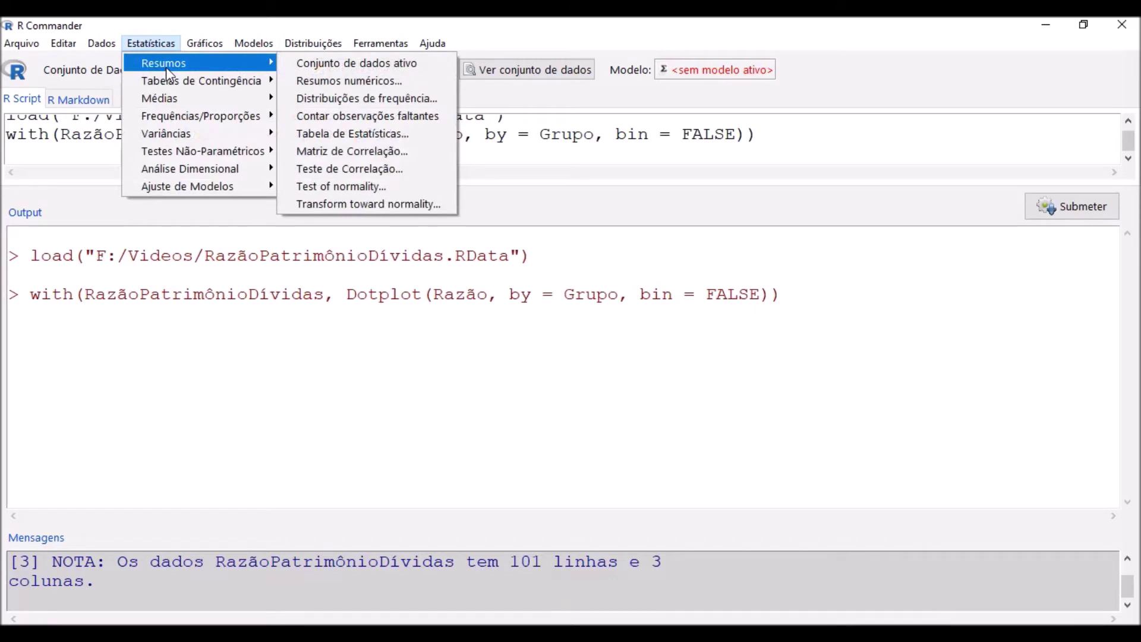
{"action": "left_click", "coordinate": [359, 80]}
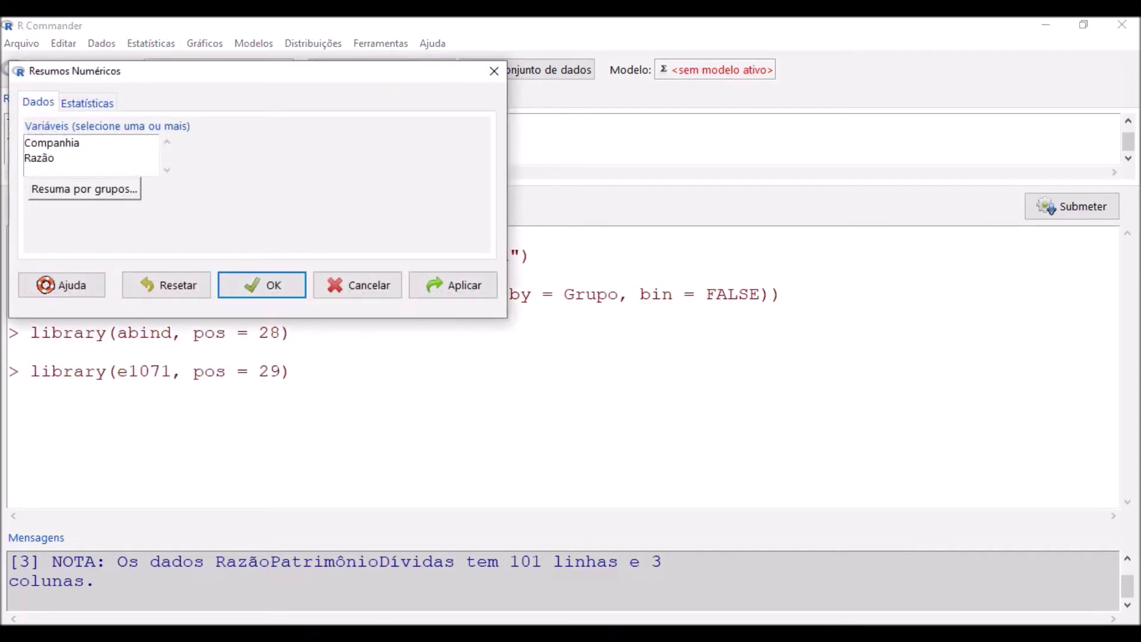
{"action": "left_click_drag", "start_coordinate": [220, 67], "coordinate": [469, 118]}
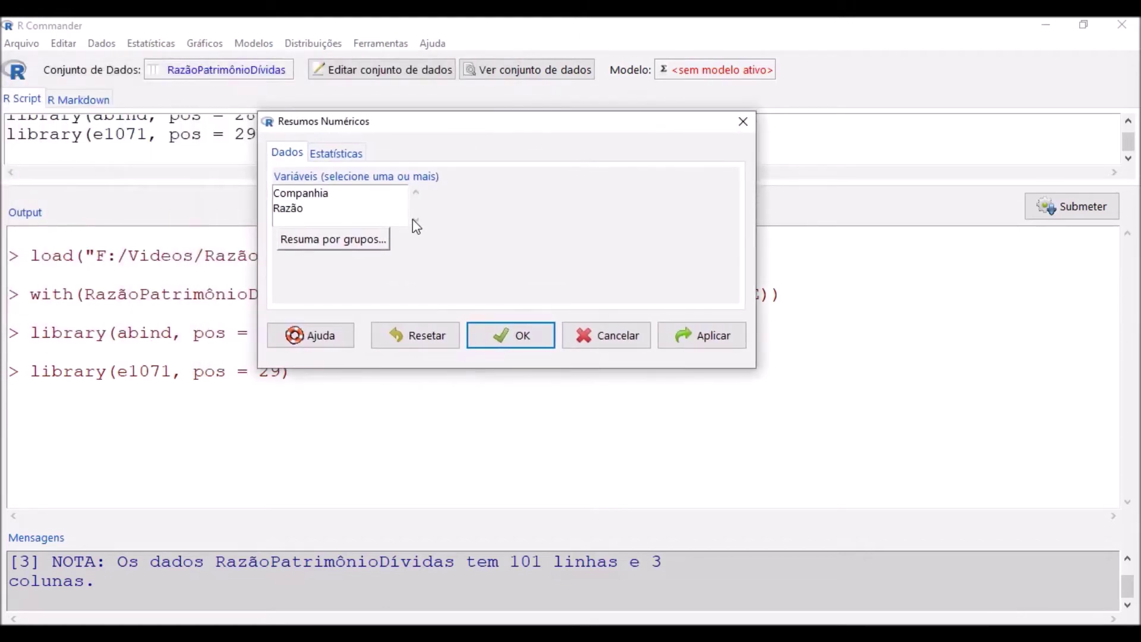
{"action": "left_click", "coordinate": [288, 209]}
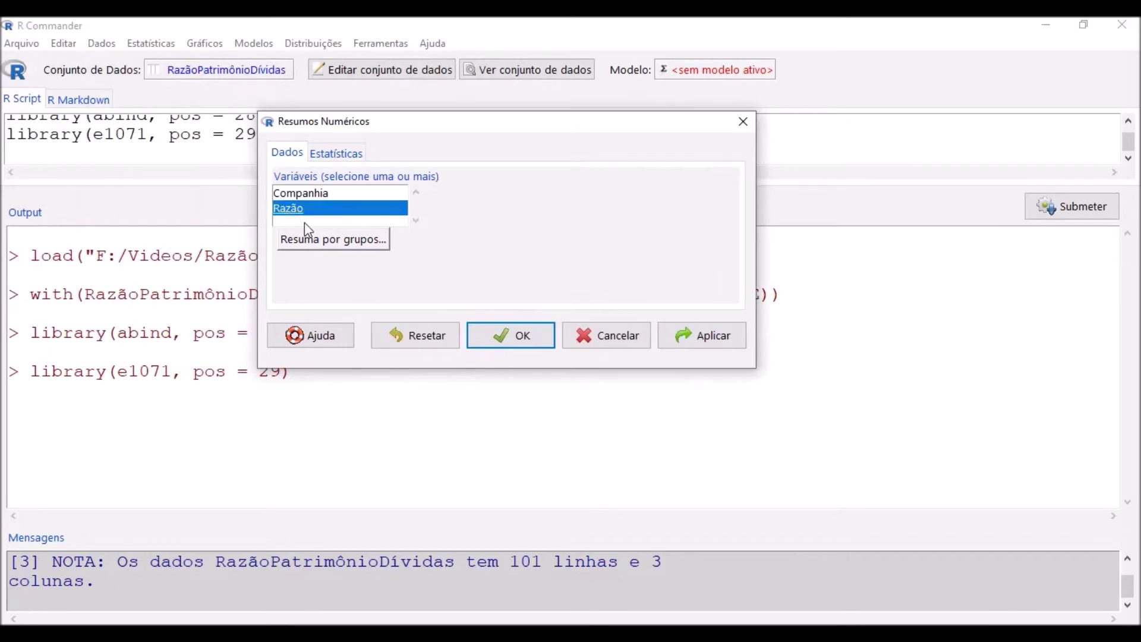
{"action": "left_click", "coordinate": [347, 240]}
{"action": "left_click_drag", "start_coordinate": [114, 84], "coordinate": [638, 144]}
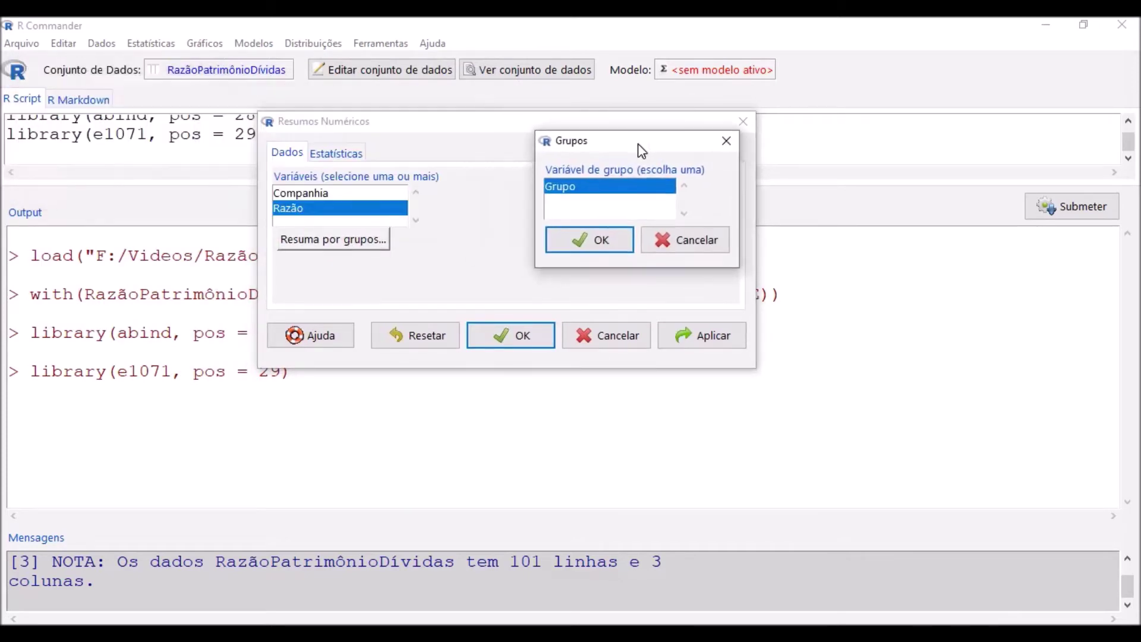
{"action": "left_click", "coordinate": [598, 244]}
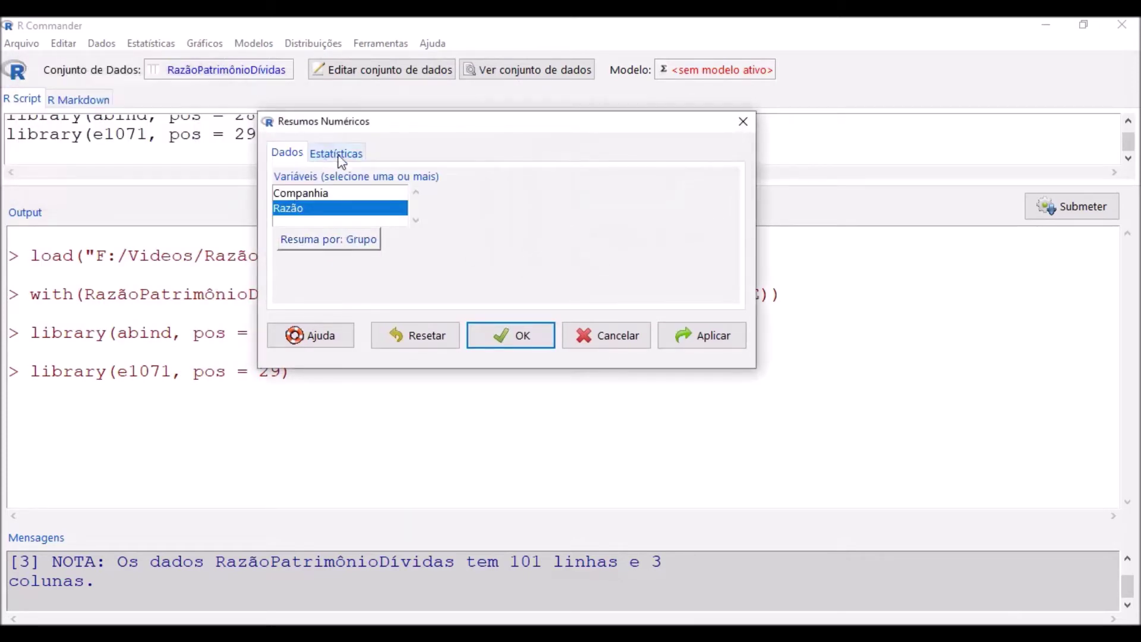
Add the standard error of the mean and the coefficient of variation to the default statistics and run the numerical summary
{"action": "left_click", "coordinate": [343, 156]}
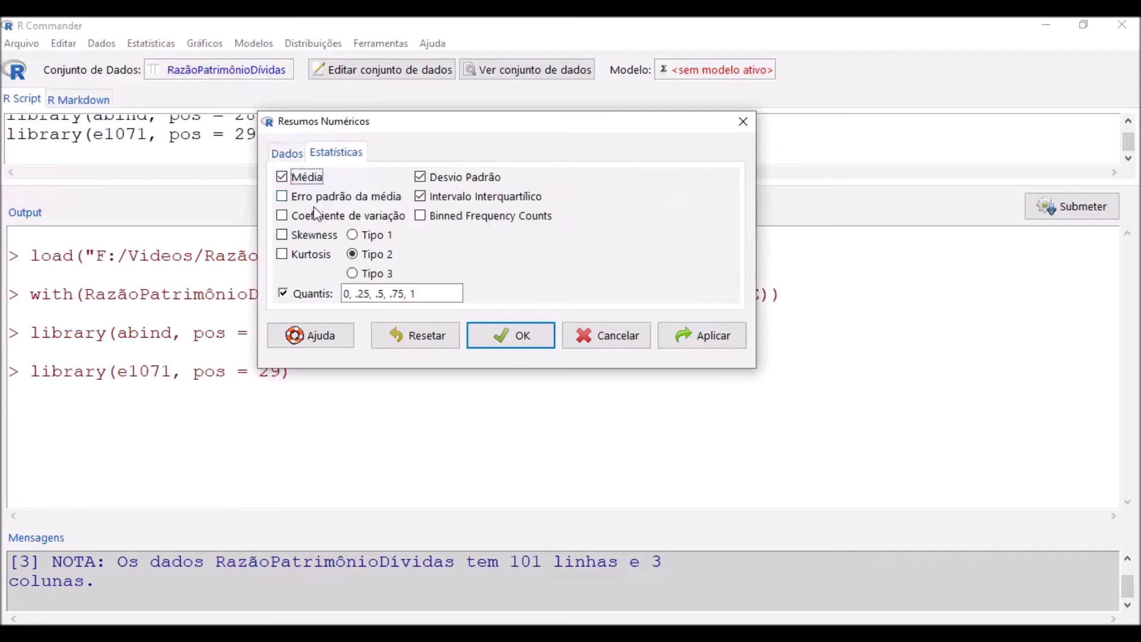
{"action": "left_click", "coordinate": [282, 198]}
{"action": "left_click", "coordinate": [290, 217]}
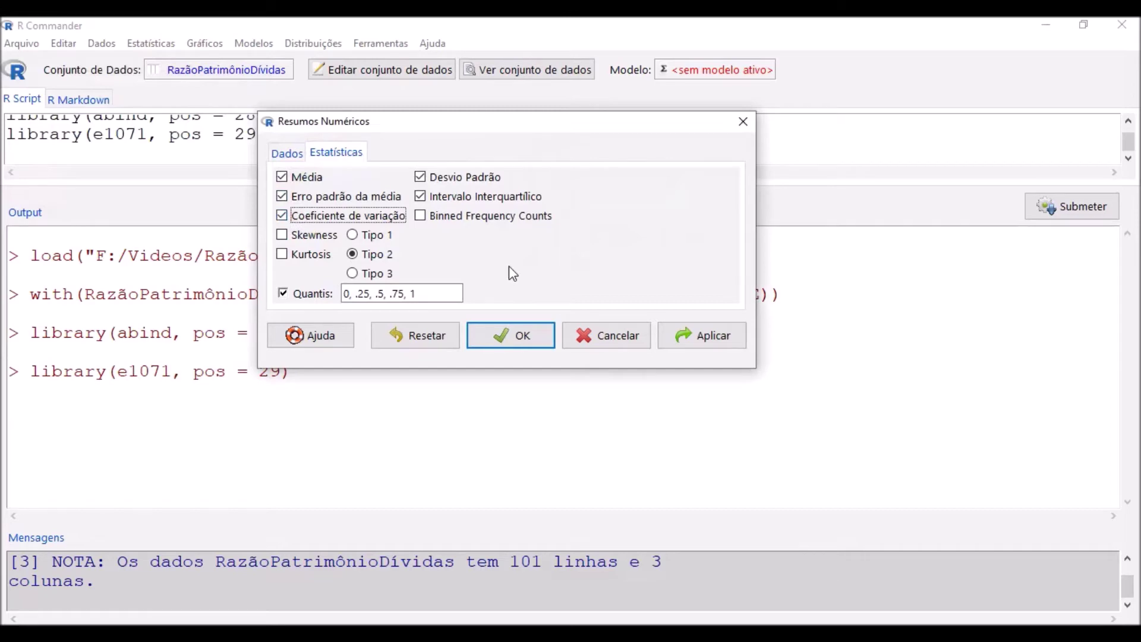
{"action": "left_click", "coordinate": [524, 337]}
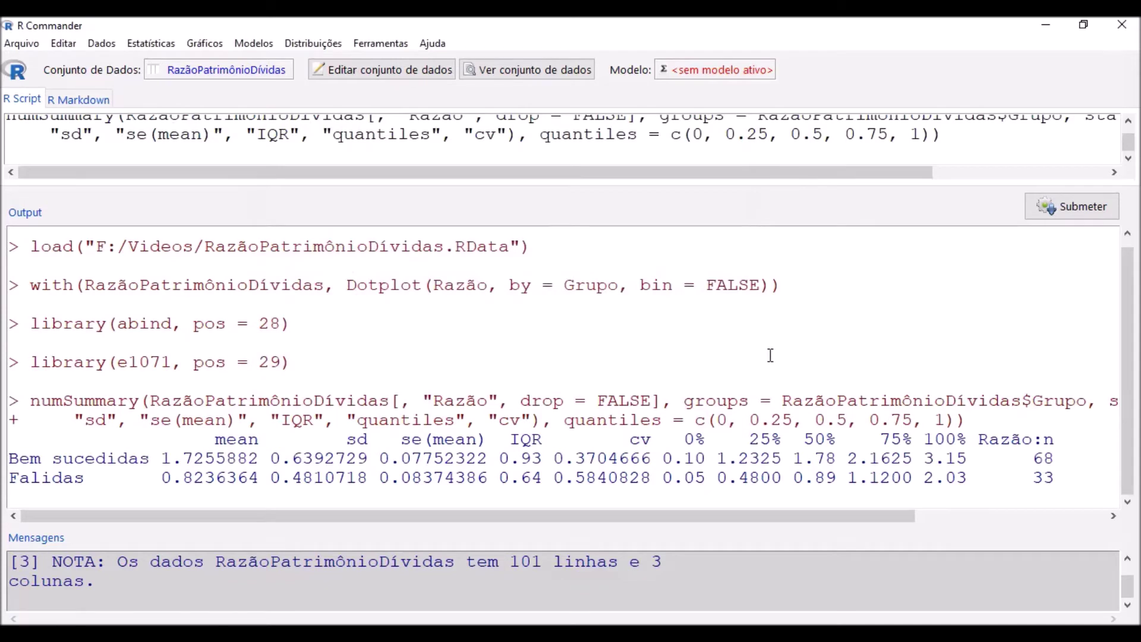
Examine the sample sizes, means, standard errors and standard deviations of Razão for the Bem sucedidas and Falidas groups
{"action": "left_click_drag", "start_coordinate": [1088, 463], "coordinate": [1032, 477]}
{"action": "left_click", "coordinate": [987, 458]}
{"action": "left_click_drag", "start_coordinate": [163, 463], "coordinate": [205, 477]}
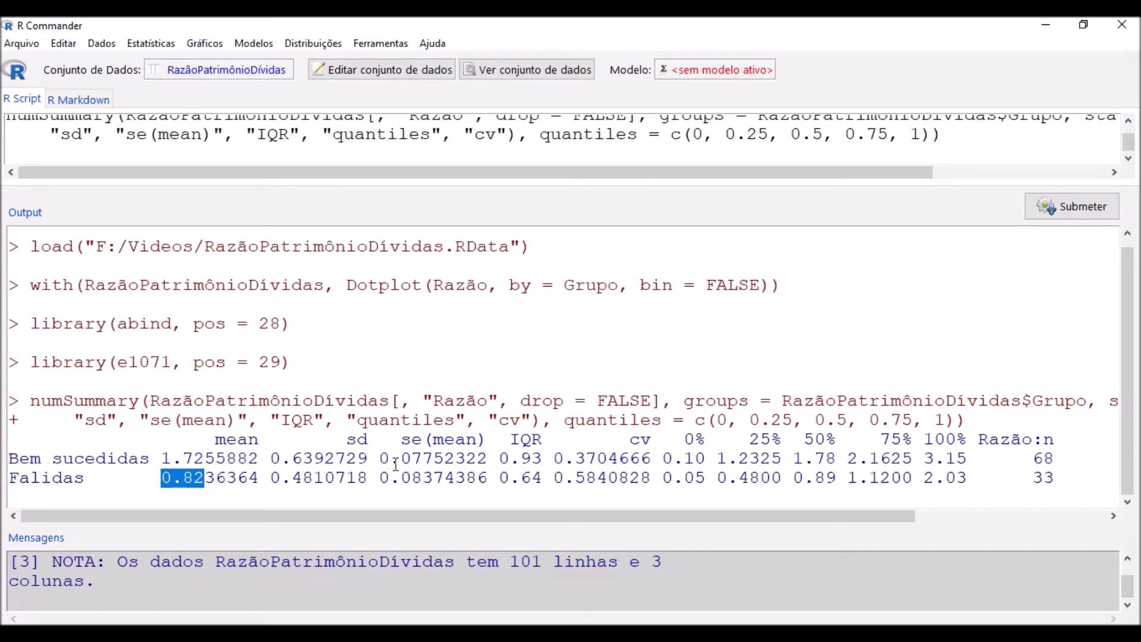
{"action": "left_click_drag", "start_coordinate": [383, 460], "coordinate": [488, 459]}
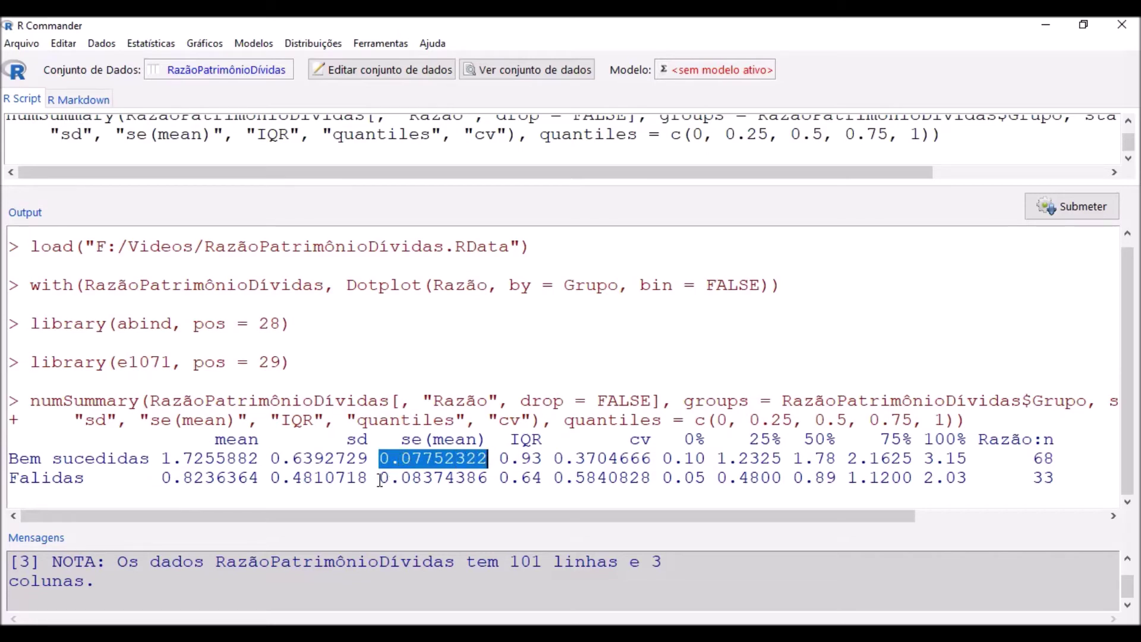
{"action": "left_click_drag", "start_coordinate": [380, 477], "coordinate": [479, 476]}
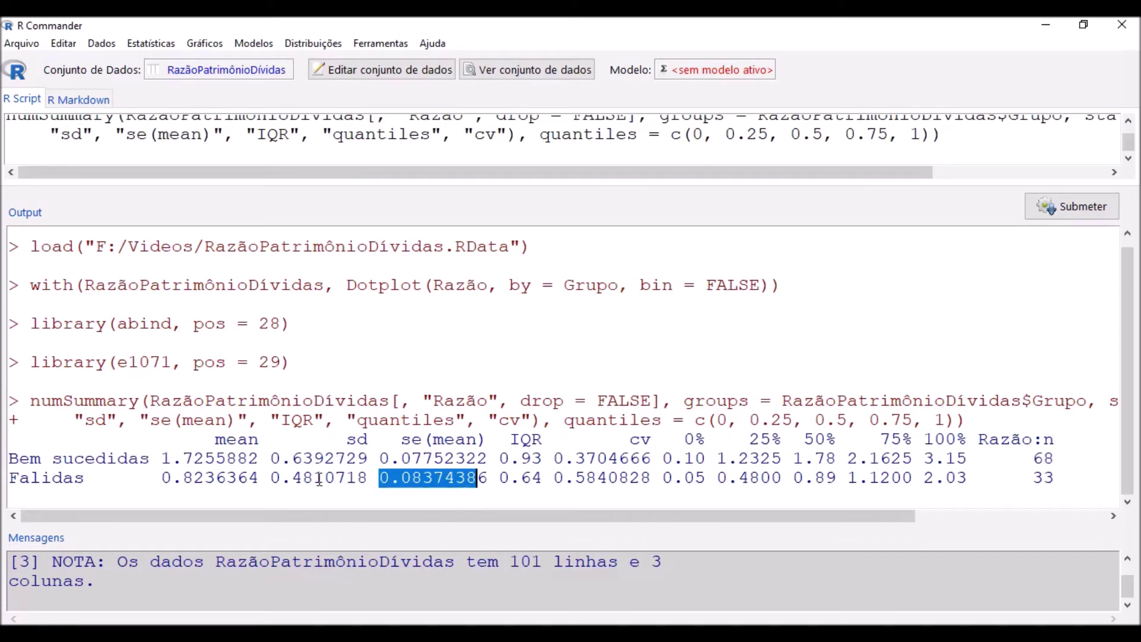
{"action": "left_click_drag", "start_coordinate": [271, 459], "coordinate": [376, 460]}
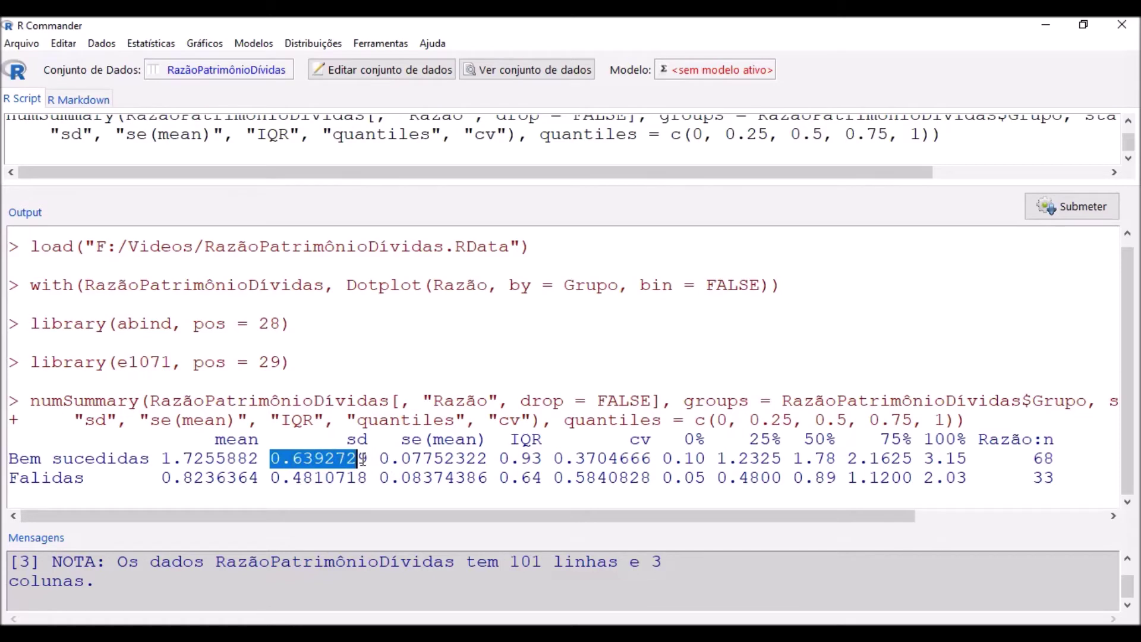
{"action": "left_click_drag", "start_coordinate": [271, 478], "coordinate": [368, 479]}
{"action": "left_click", "coordinate": [324, 457]}
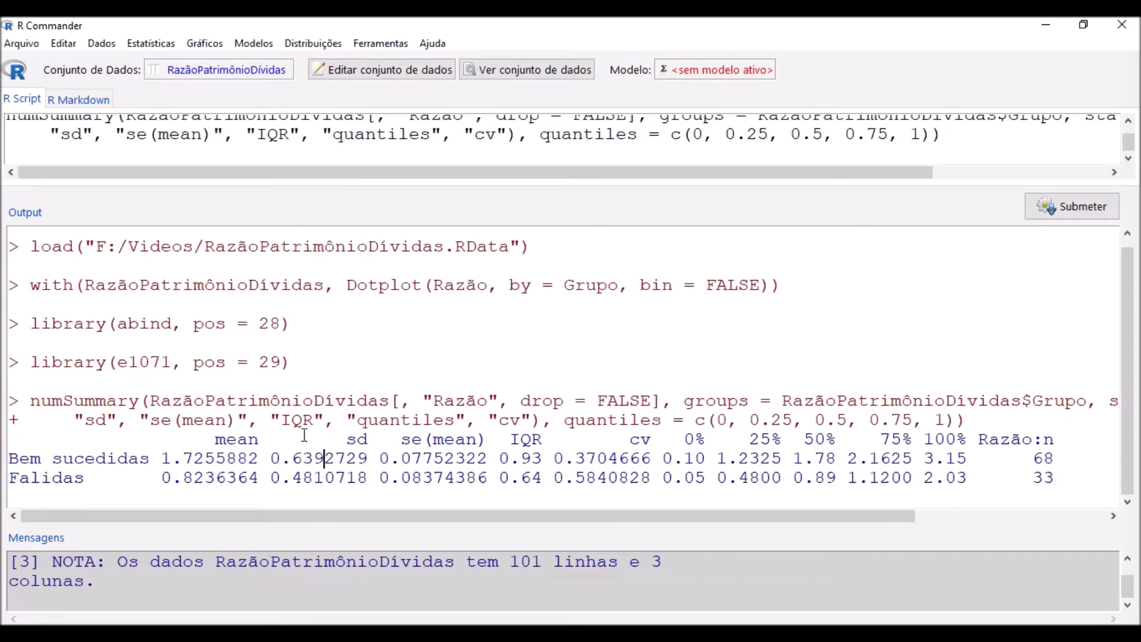
{"action": "left_click_drag", "start_coordinate": [1030, 458], "coordinate": [1054, 477]}
{"action": "left_click_drag", "start_coordinate": [1032, 457], "coordinate": [1051, 458]}
Run a Shapiro-Wilk normality test on the variable Razão, tested by Grupo
{"action": "left_click", "coordinate": [155, 47]}
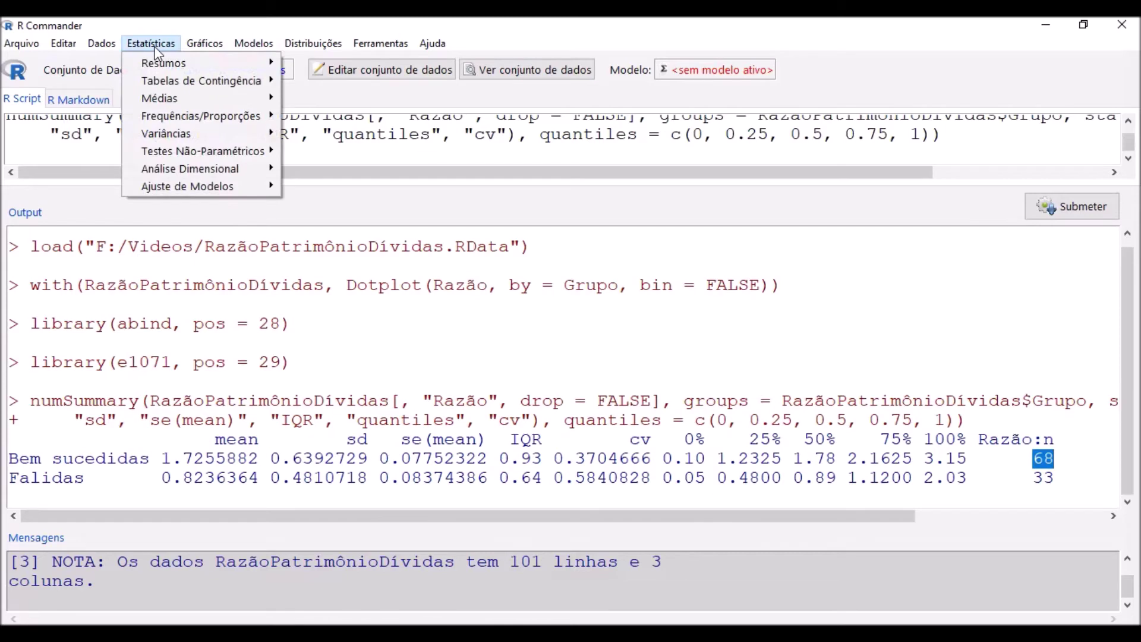
{"action": "mouse_move", "coordinate": [174, 66]}
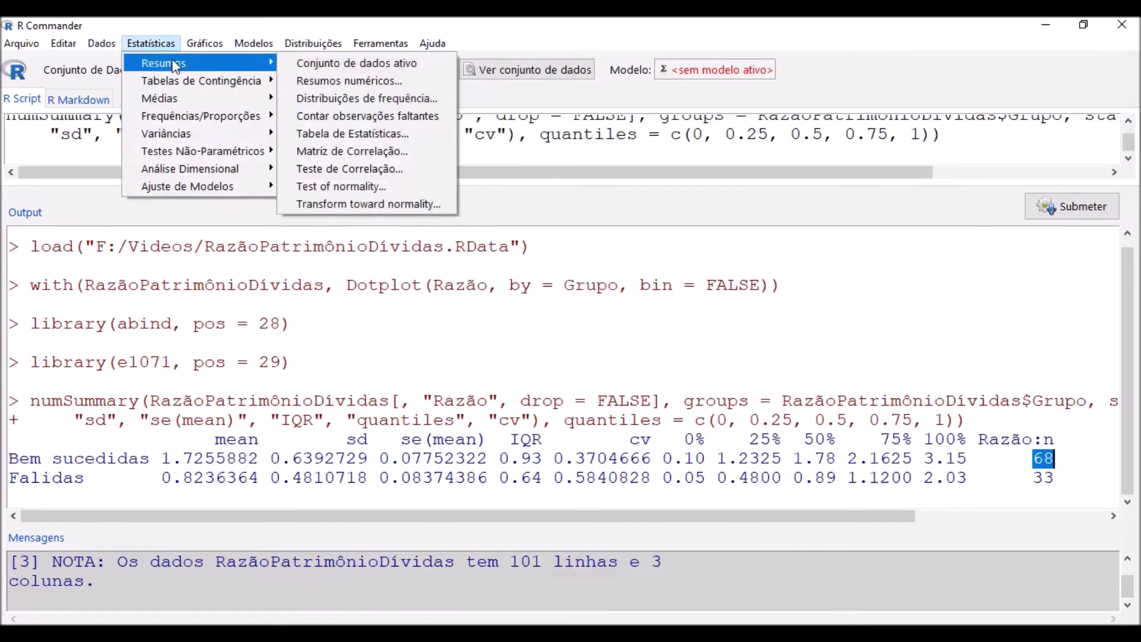
{"action": "left_click", "coordinate": [340, 187]}
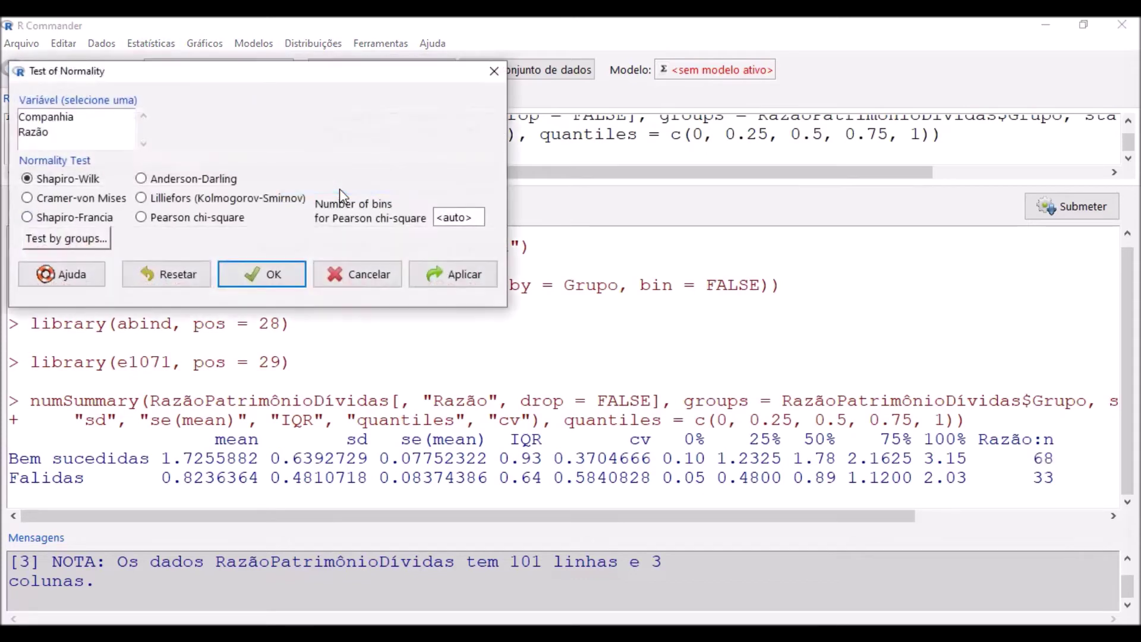
{"action": "left_click_drag", "start_coordinate": [325, 89], "coordinate": [438, 95]}
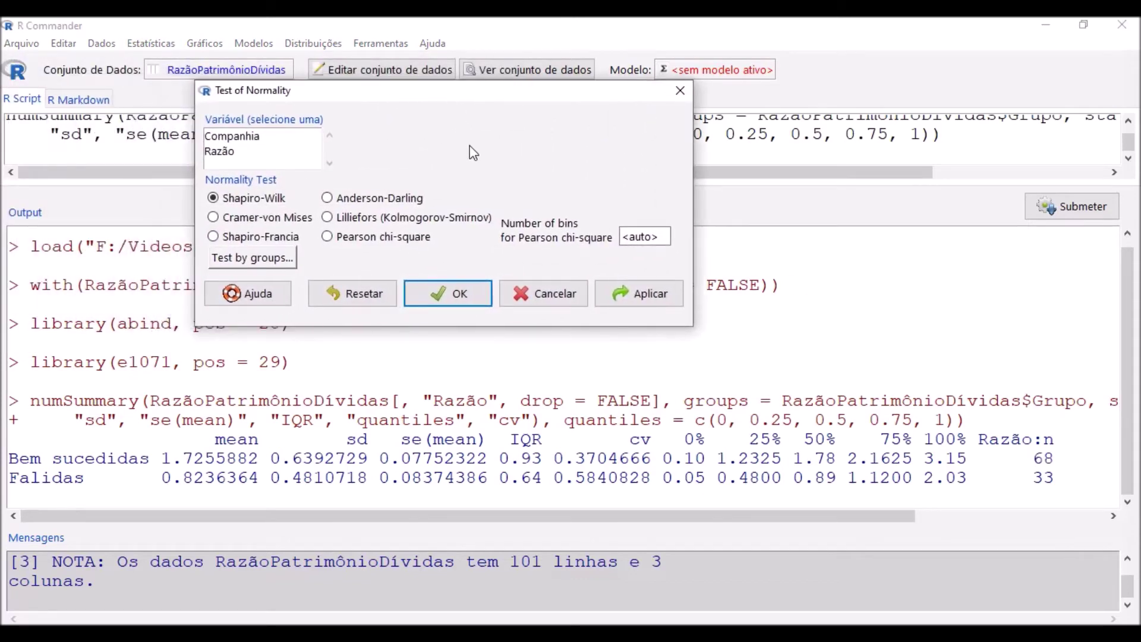
{"action": "left_click", "coordinate": [224, 153]}
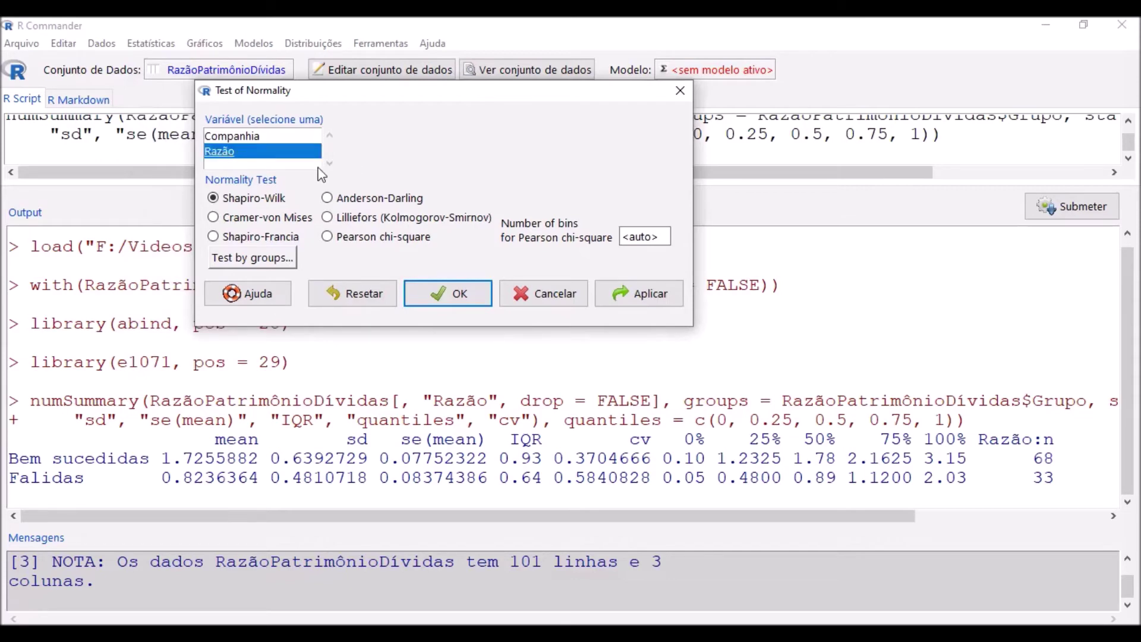
{"action": "left_click", "coordinate": [275, 260]}
{"action": "left_click_drag", "start_coordinate": [117, 81], "coordinate": [572, 81]}
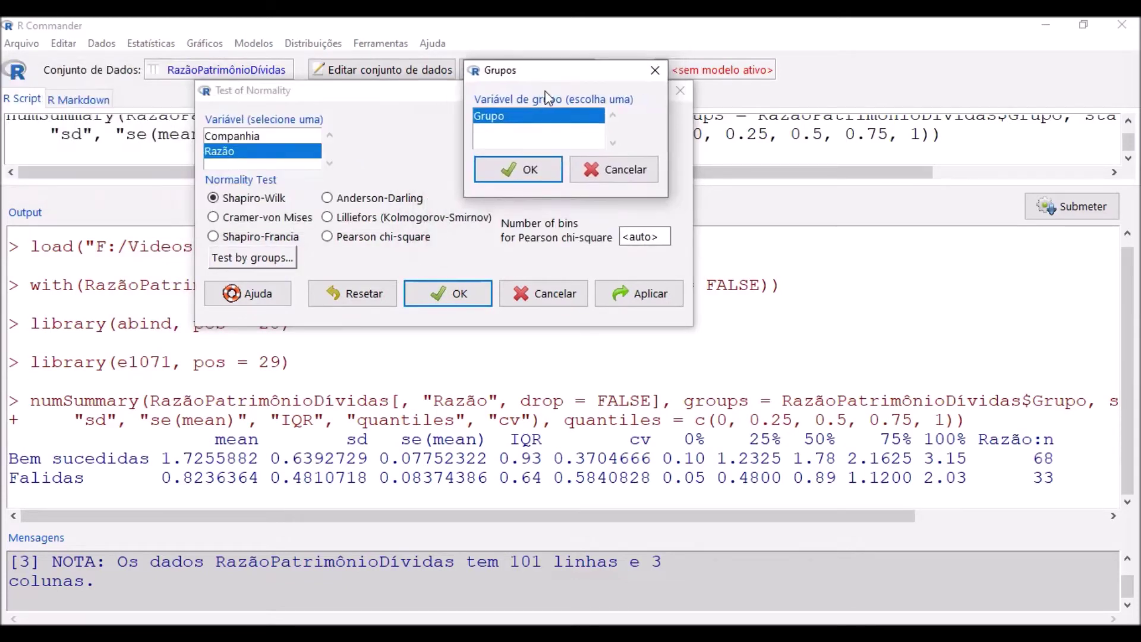
{"action": "left_click", "coordinate": [533, 171]}
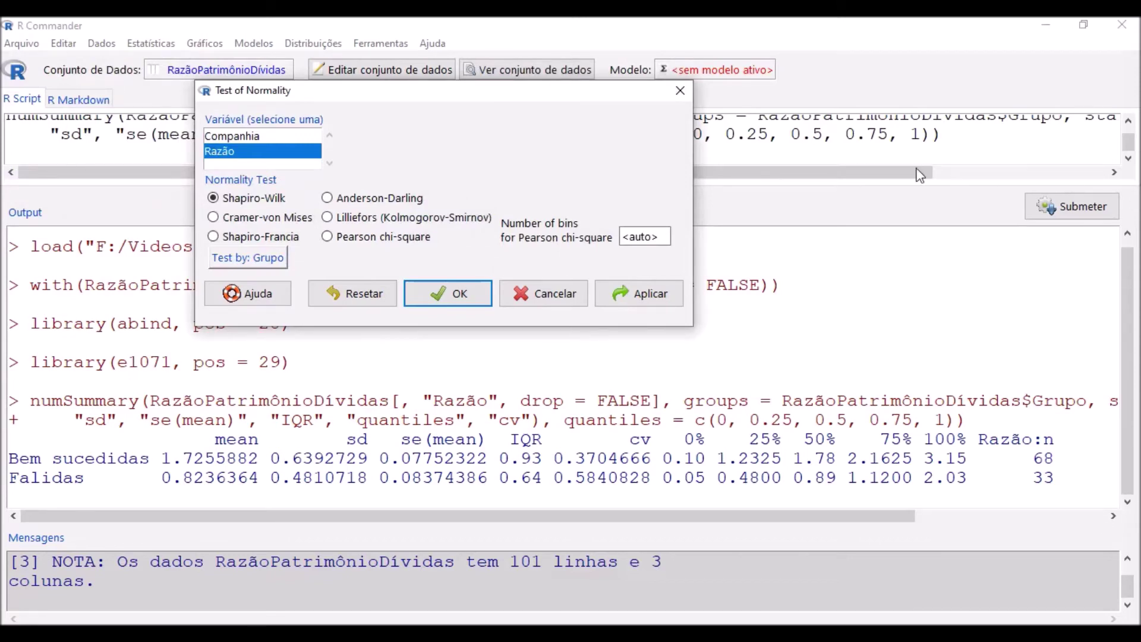
{"action": "left_click", "coordinate": [461, 294]}
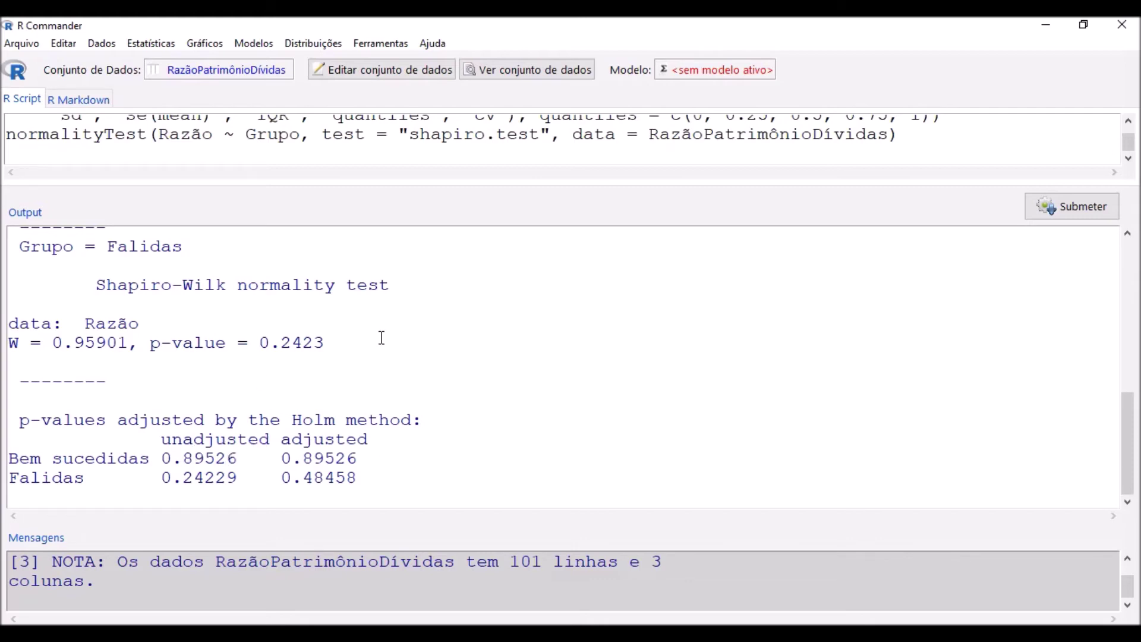
Examine the Shapiro-Wilk W statistic and p-value for the successful companies and their Holm-adjusted p-value
{"action": "scroll", "coordinate": [380, 337], "scroll_direction": "up", "scroll_amount": 2}
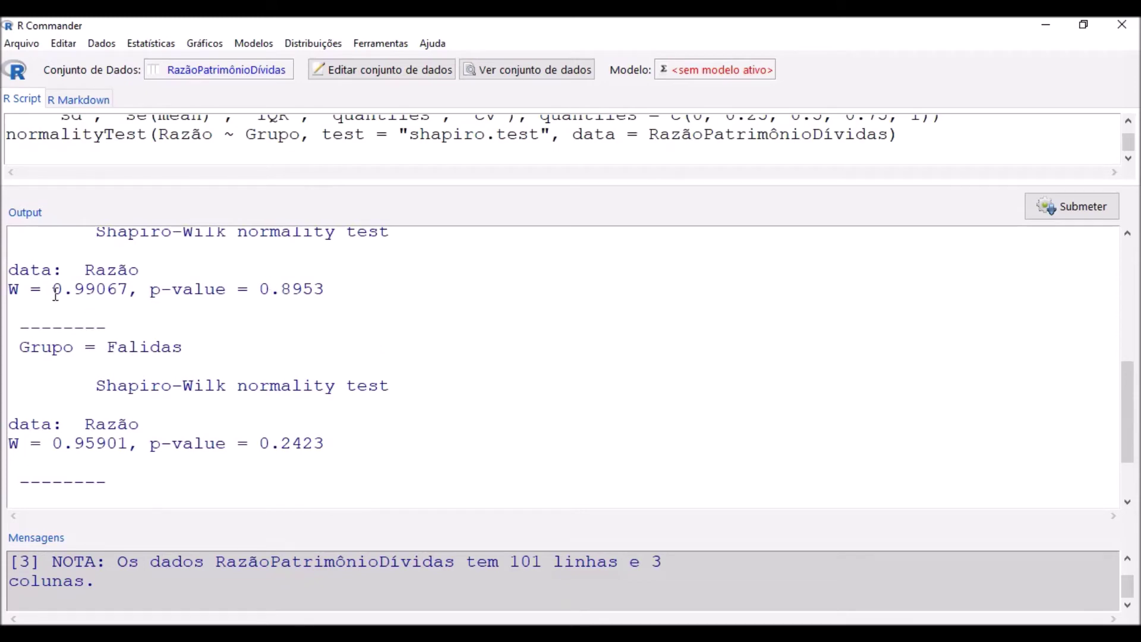
{"action": "left_click_drag", "start_coordinate": [53, 290], "coordinate": [118, 290]}
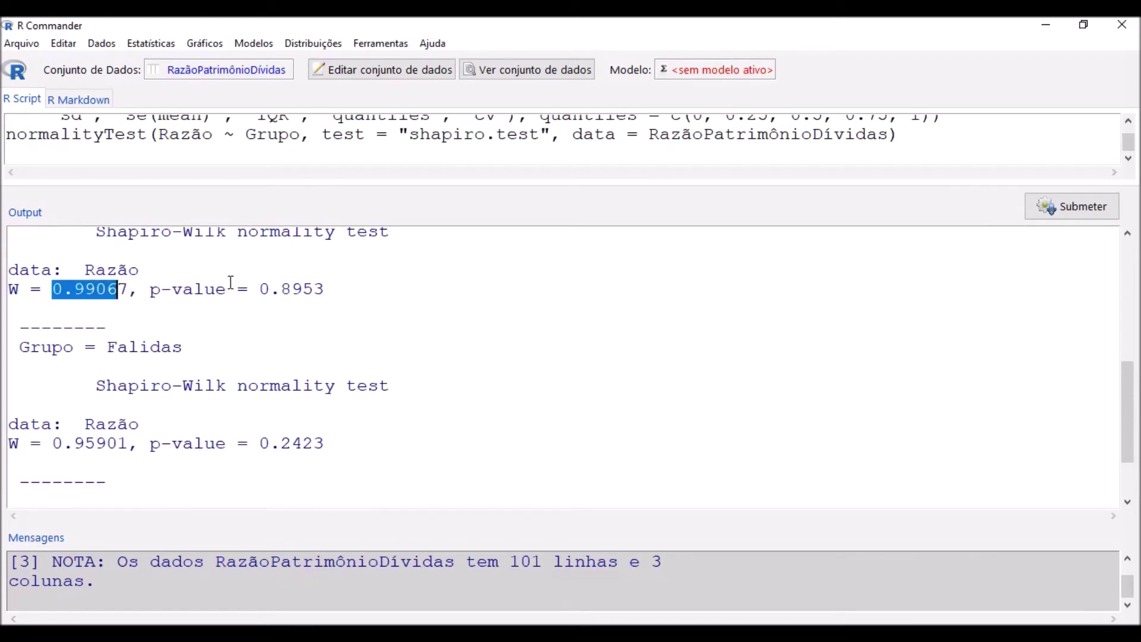
{"action": "left_click_drag", "start_coordinate": [260, 290], "coordinate": [330, 290]}
{"action": "scroll", "coordinate": [356, 351], "scroll_direction": "down", "scroll_amount": 3}
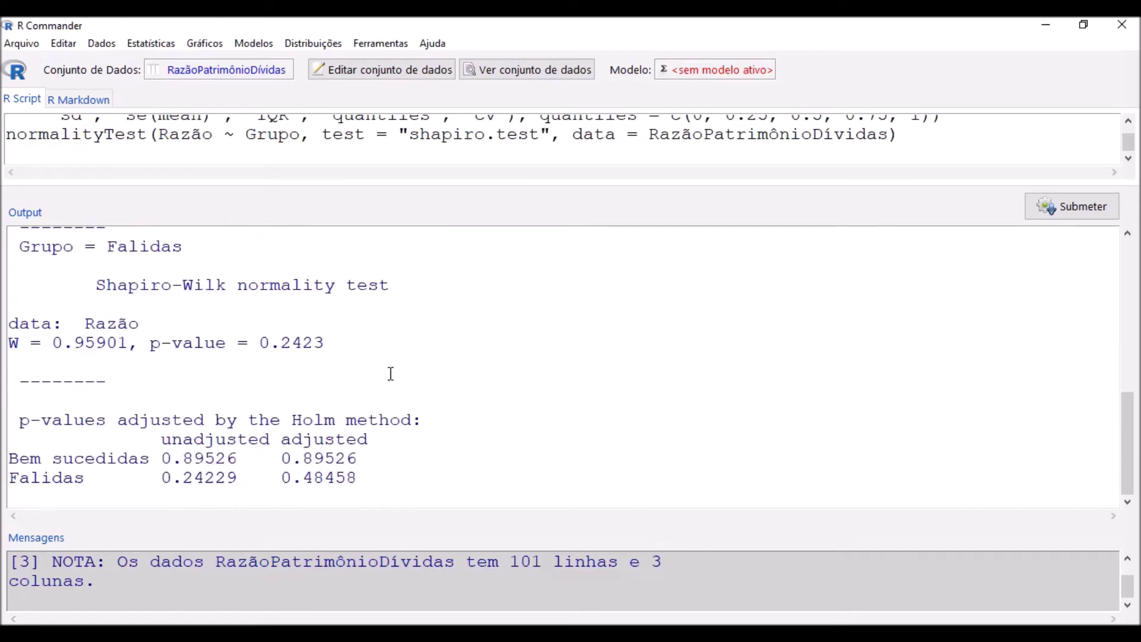
{"action": "left_click_drag", "start_coordinate": [280, 458], "coordinate": [357, 458]}
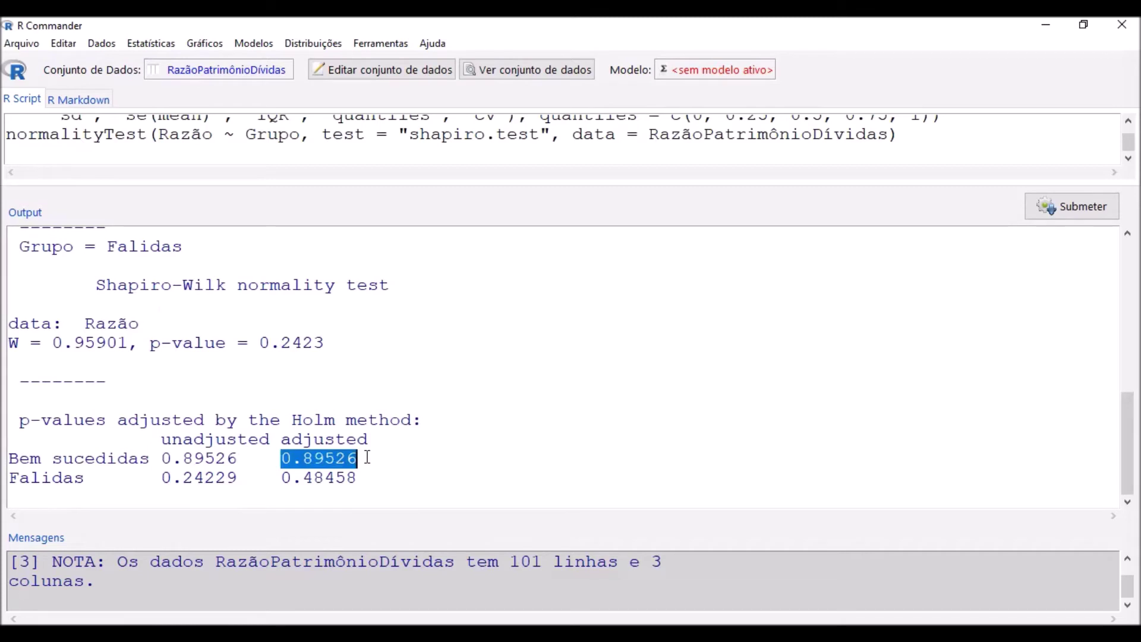
Annotate the Bem sucedidas row of the adjusted p-values output with ">> 0.05 => Aceita-se H0 => Há aderência à normal"
{"action": "left_click", "coordinate": [438, 453]}
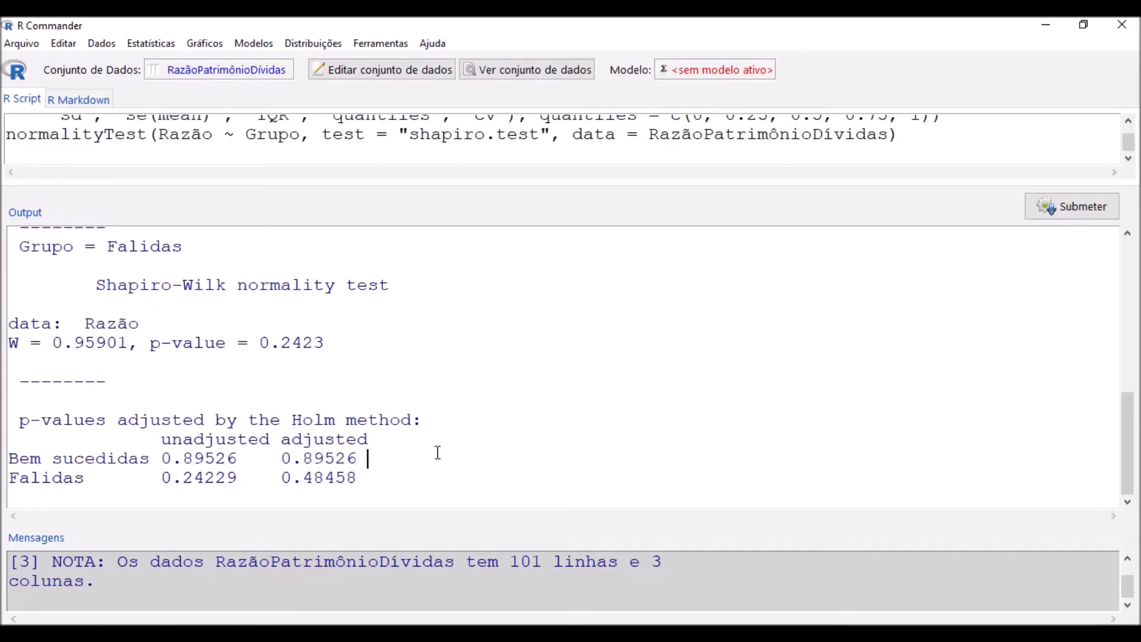
{"action": "type", "text": ">> 0.05 => Aceita-se H0 =>"}
{"action": "key", "text": "BackSpace"}
{"action": "type", "text": "> "}
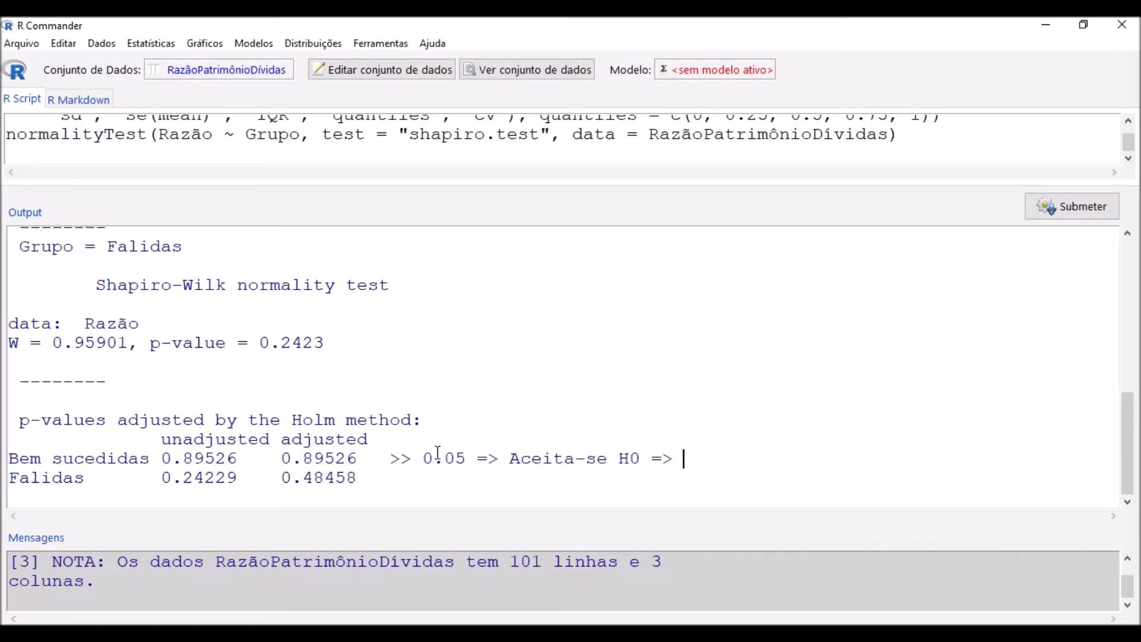
{"action": "type", "text": "Há aderência"}
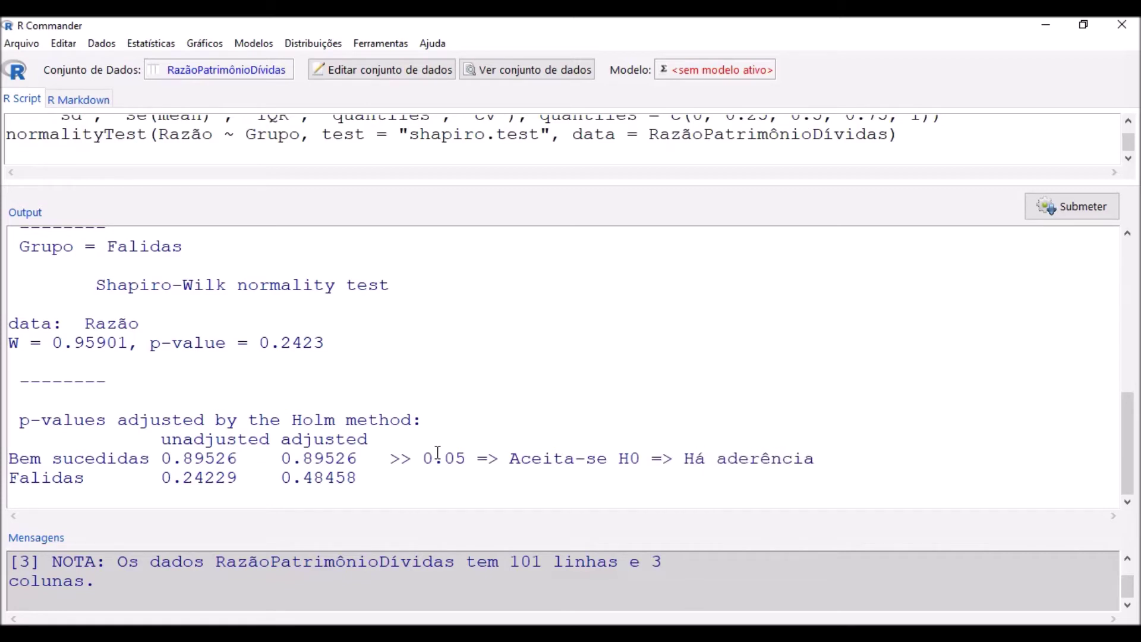
{"action": "type", "text": " à normal"}
Check the adjusted p-value of Falidas and annotate its output row with ">> 0.05 => Aceita-se H0 => Há aderência à normal"
{"action": "left_click_drag", "start_coordinate": [281, 479], "coordinate": [359, 479]}
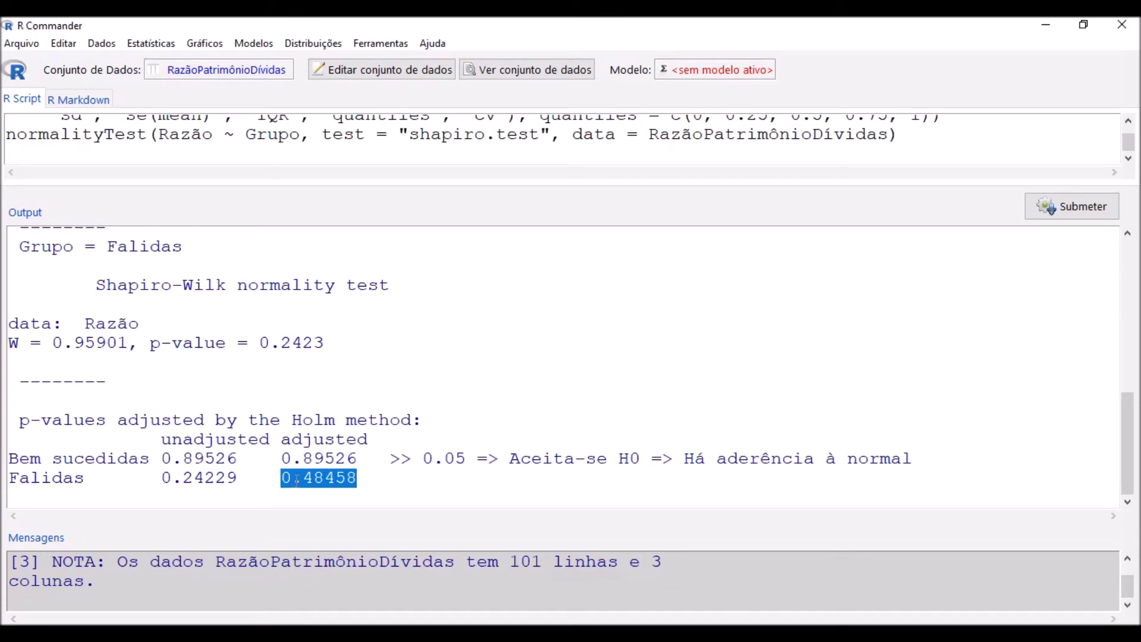
{"action": "left_click", "coordinate": [394, 483]}
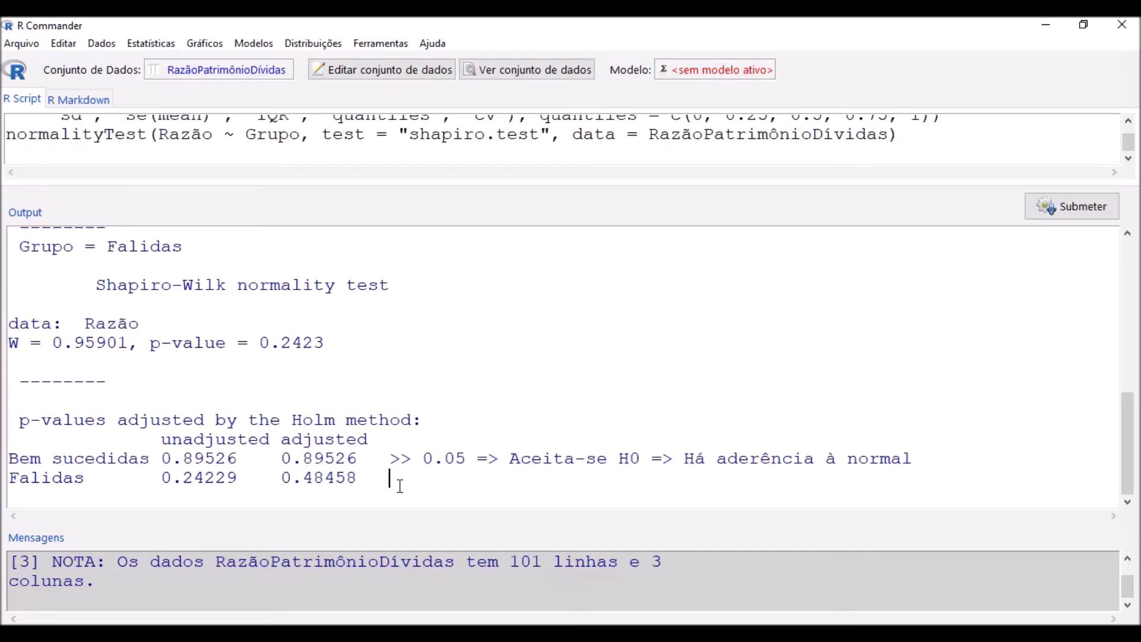
{"action": "type", "text": ">> 0.05 =>"}
{"action": "type", "text": "Acei"}
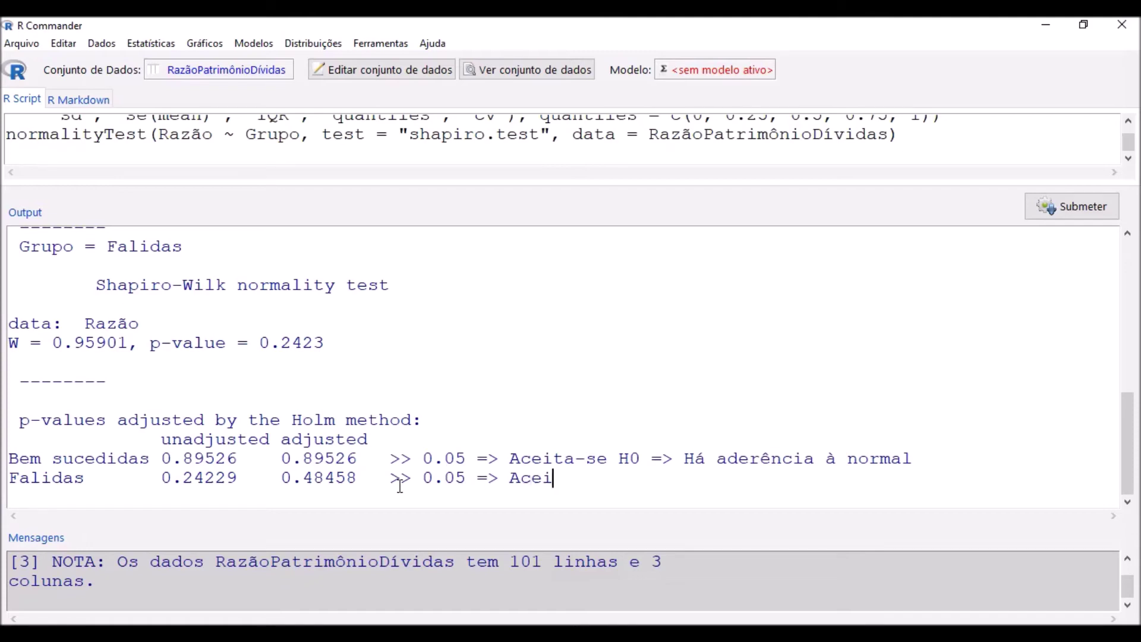
{"action": "type", "text": "ta-se H0 => Há aderência à normal"}
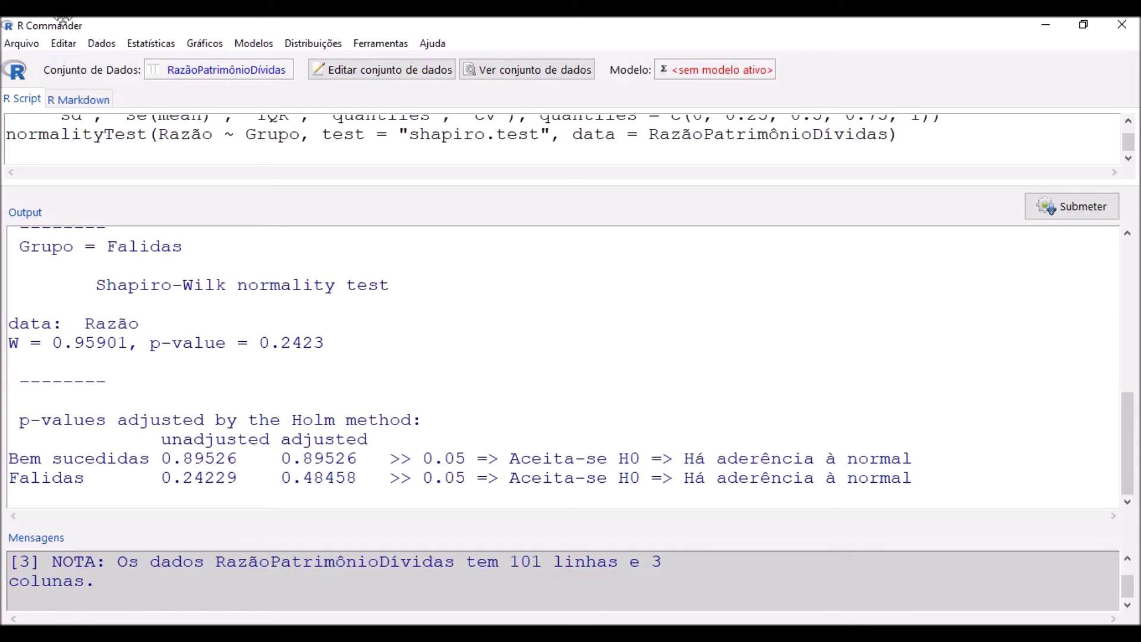
Run Levene's test for homogeneity of variance on Razão with Grupo as the factor and the median as centre
{"action": "left_click", "coordinate": [159, 45]}
{"action": "mouse_move", "coordinate": [158, 138]}
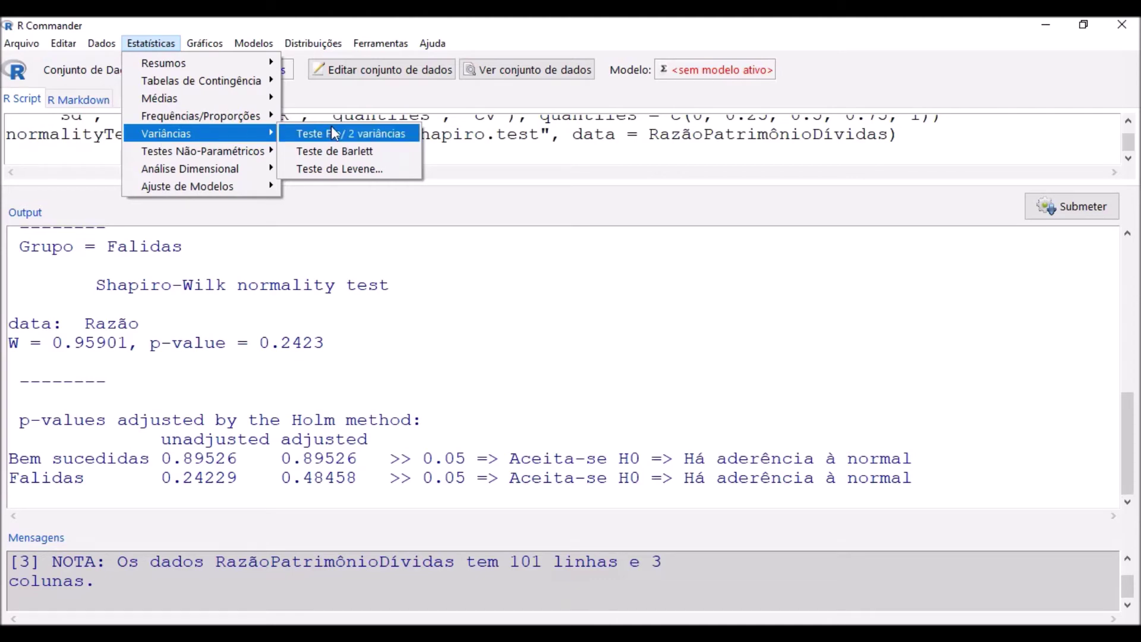
{"action": "left_click", "coordinate": [357, 170]}
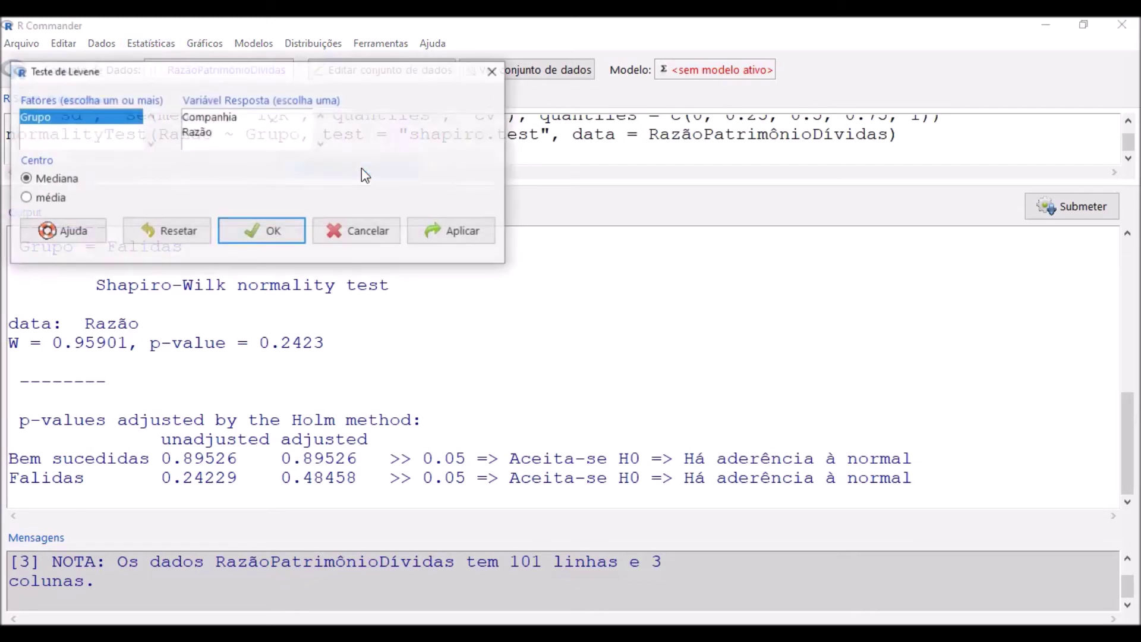
{"action": "left_click_drag", "start_coordinate": [232, 74], "coordinate": [464, 101]}
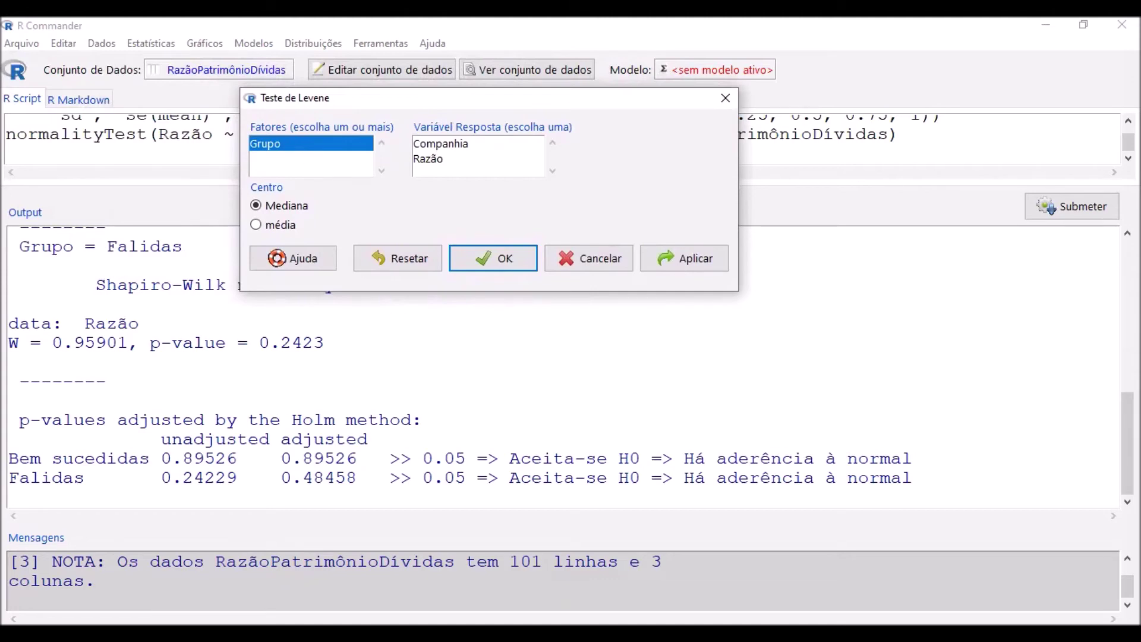
{"action": "left_click", "coordinate": [430, 160]}
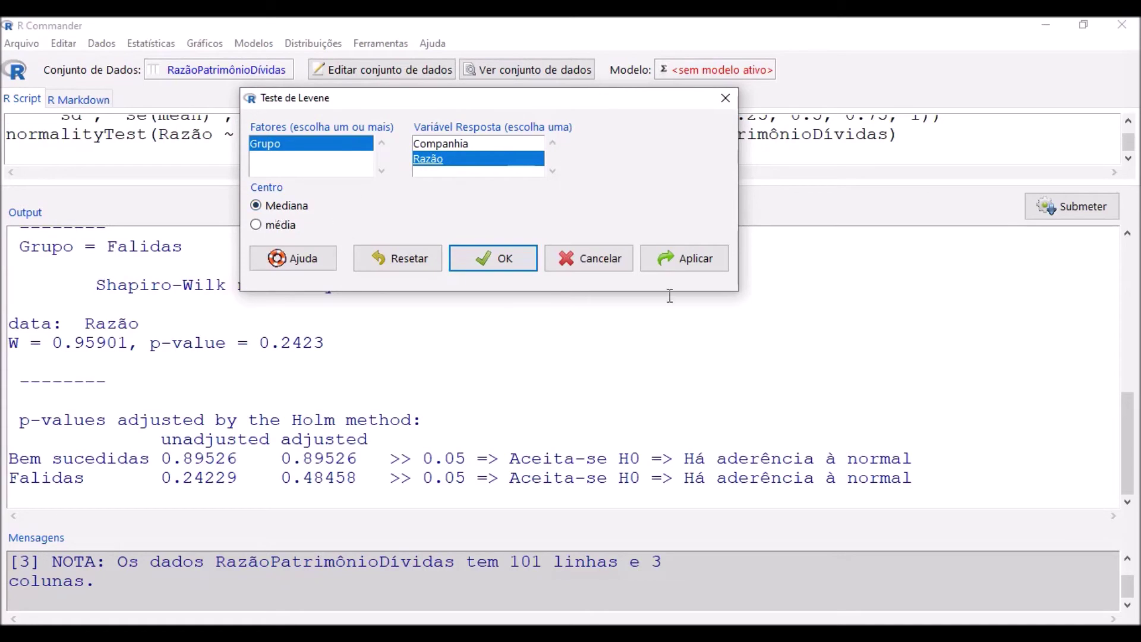
{"action": "left_click", "coordinate": [502, 257]}
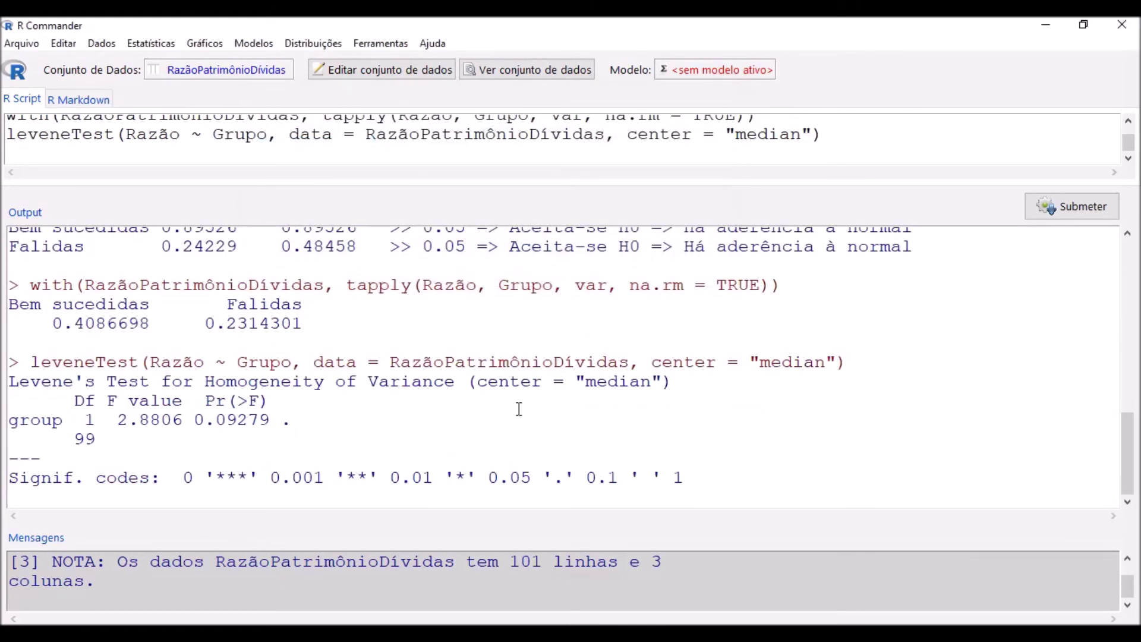
Annotate the group row of the Levene test output with "> 0.05 => Aceita-se H0" after its p-value
{"action": "scroll", "coordinate": [315, 303], "scroll_direction": "up", "scroll_amount": 1}
{"action": "scroll", "coordinate": [318, 304], "scroll_direction": "down", "scroll_amount": 1}
{"action": "left_click", "coordinate": [349, 421]}
{"action": "type", "text": "> 0.05"}
{"action": "type", "text": "=> Aceiu"}
{"action": "key", "text": "BackSpace"}
{"action": "type", "text": "ta-se H0"}
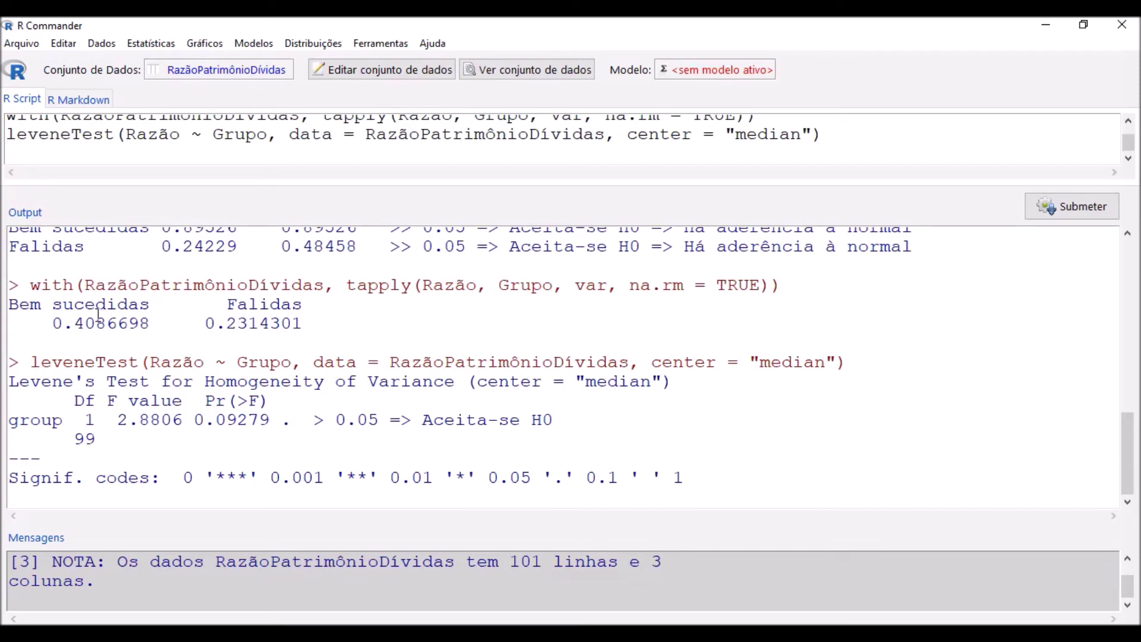
Check the variances of both groups and append "=> Variâncias semelhantes" to the Levene test annotation
{"action": "left_click_drag", "start_coordinate": [52, 323], "coordinate": [304, 324]}
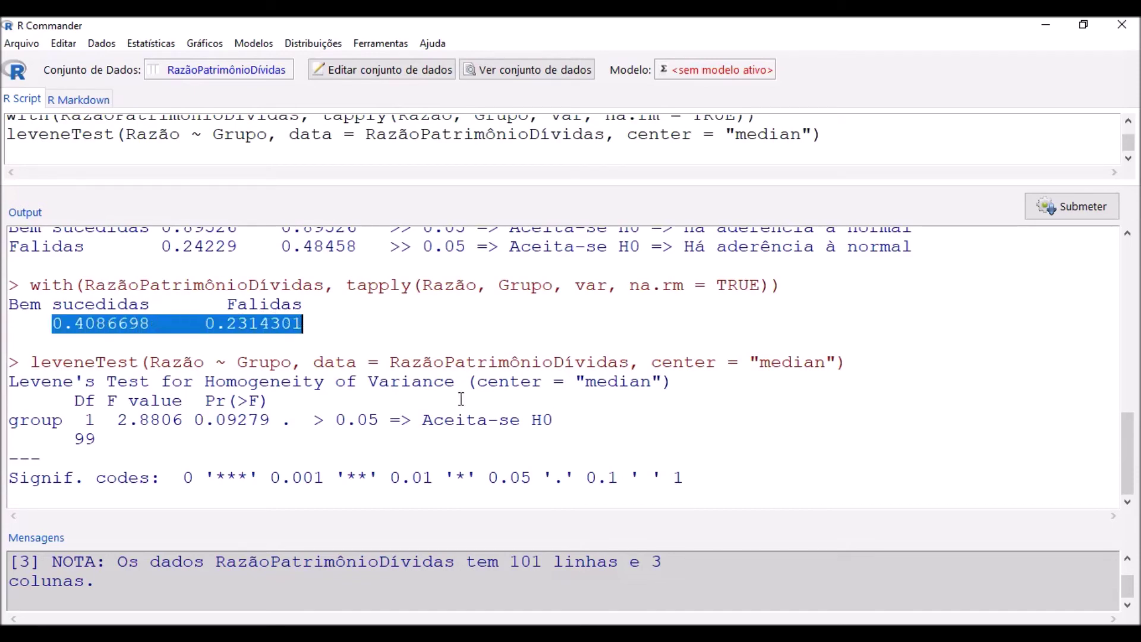
{"action": "left_click", "coordinate": [617, 418]}
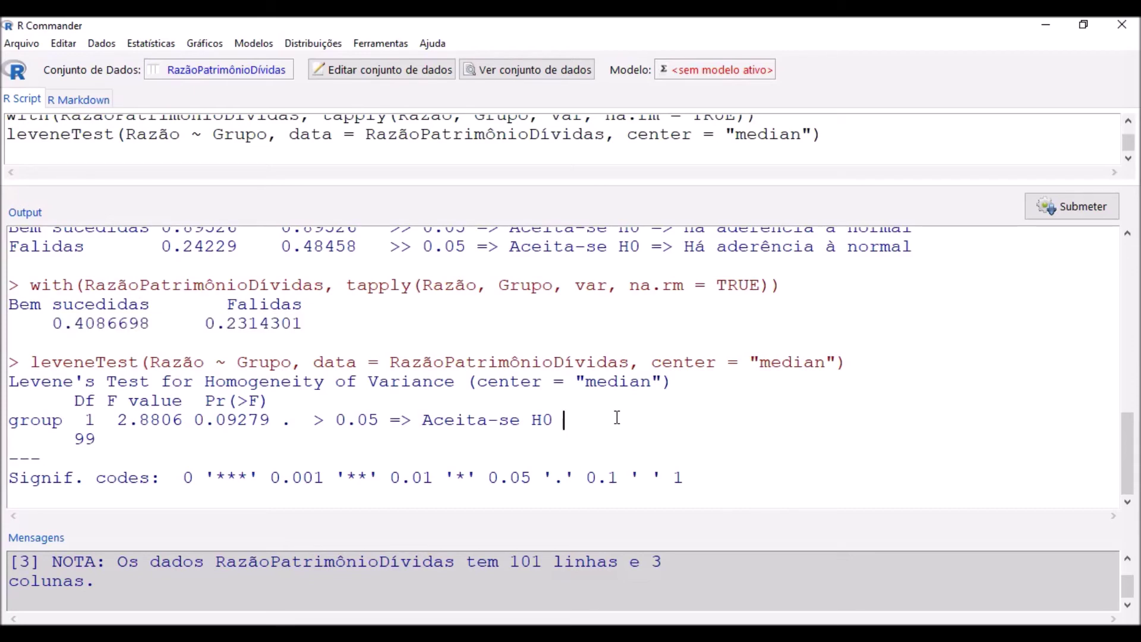
{"action": "type", "text": "=> Variâncias semelhantes"}
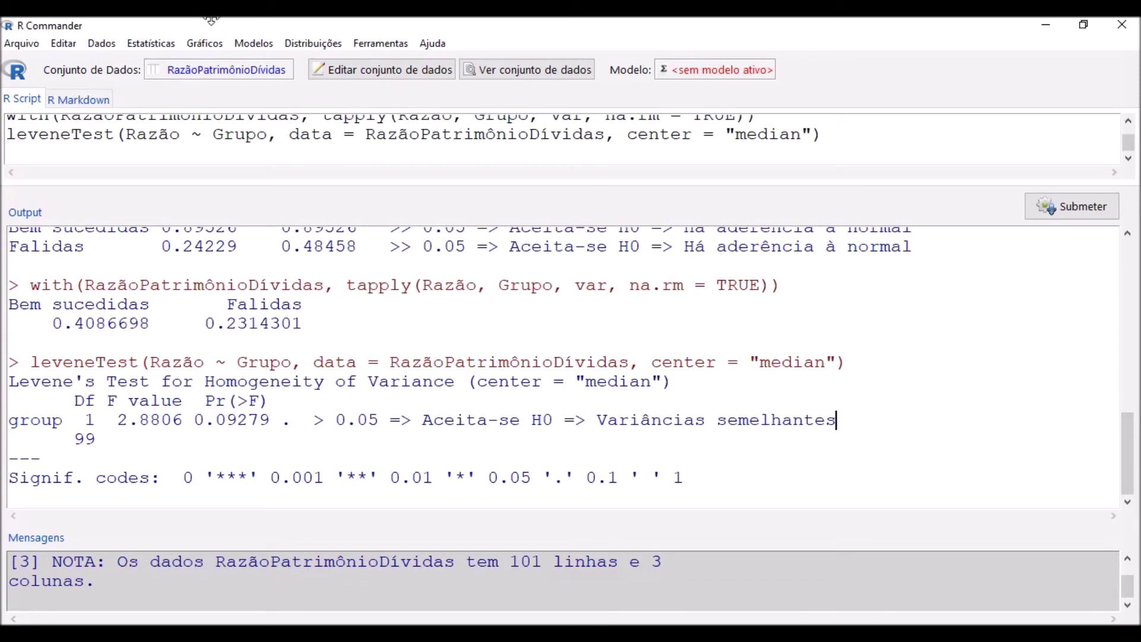
Run a two-sided independent-samples t-test of Razão by Grupo at .95 confidence, assuming equal variances
{"action": "left_click", "coordinate": [156, 47]}
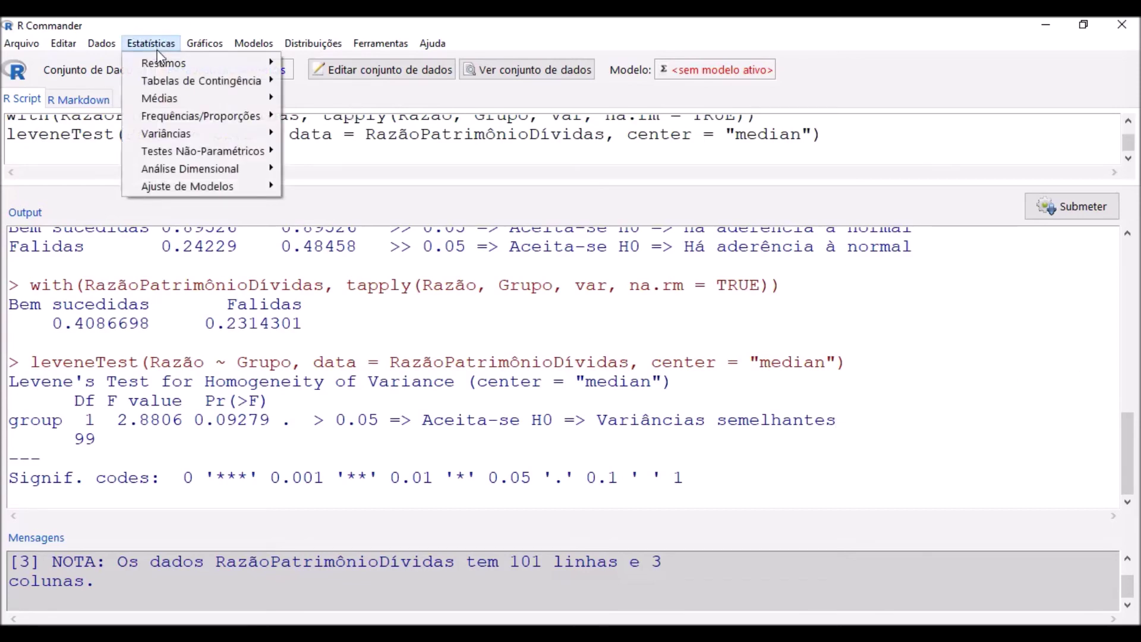
{"action": "mouse_move", "coordinate": [161, 103]}
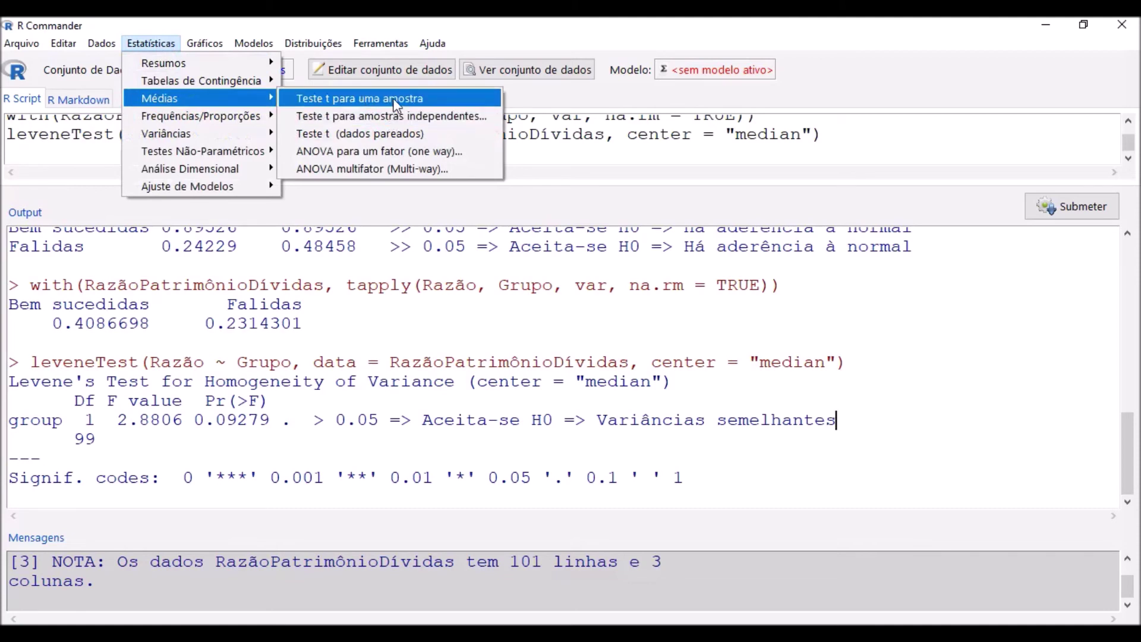
{"action": "left_click", "coordinate": [440, 119]}
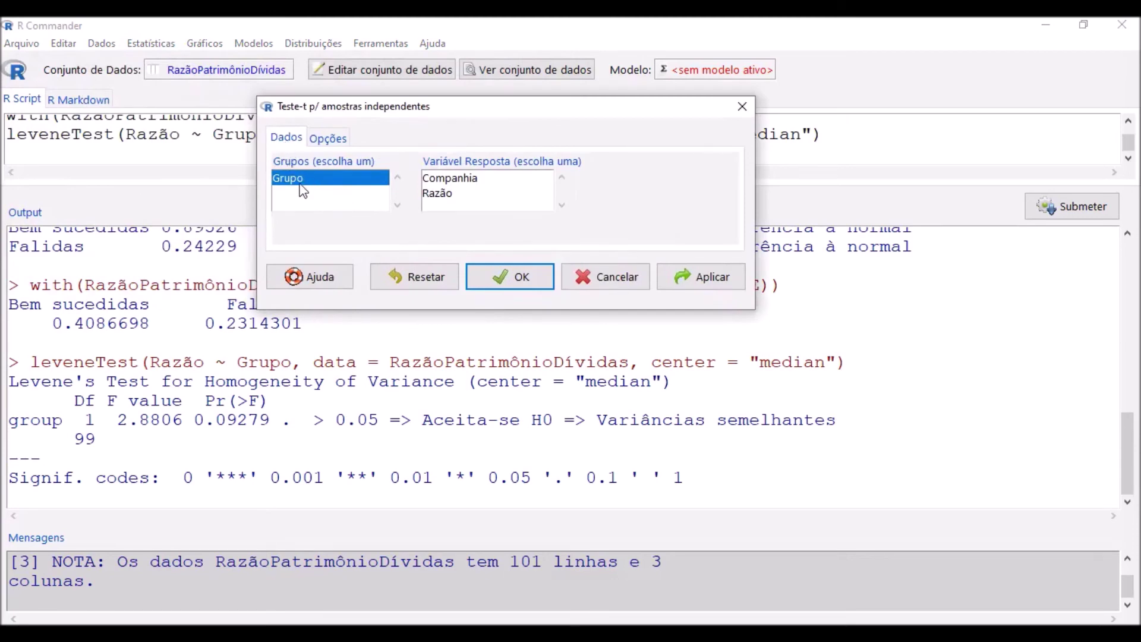
{"action": "left_click", "coordinate": [445, 194]}
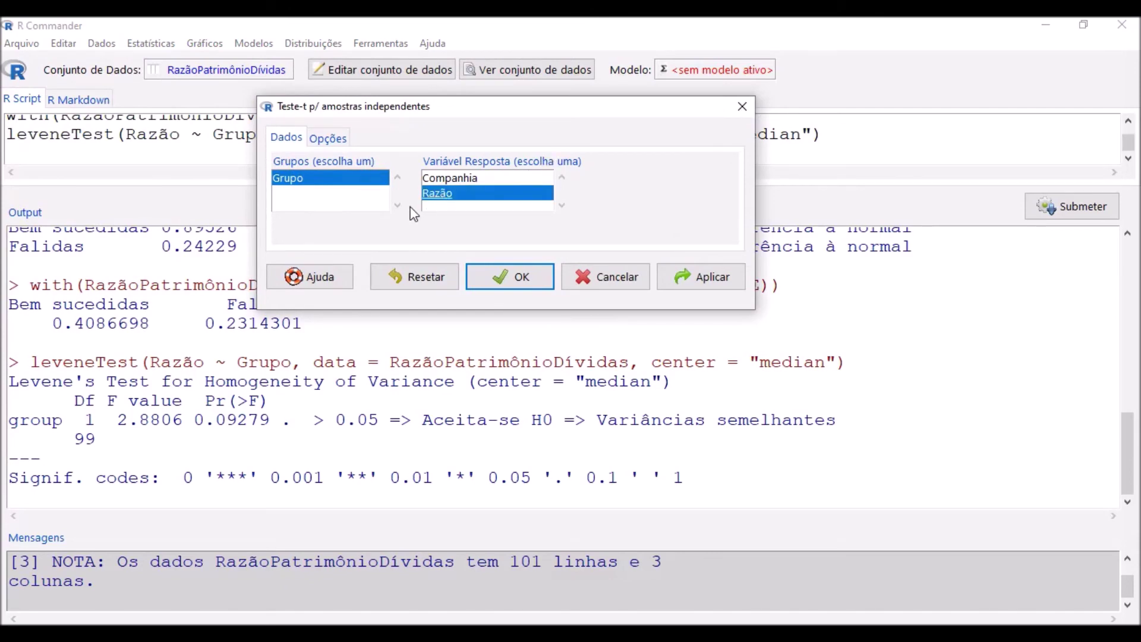
{"action": "left_click", "coordinate": [332, 140]}
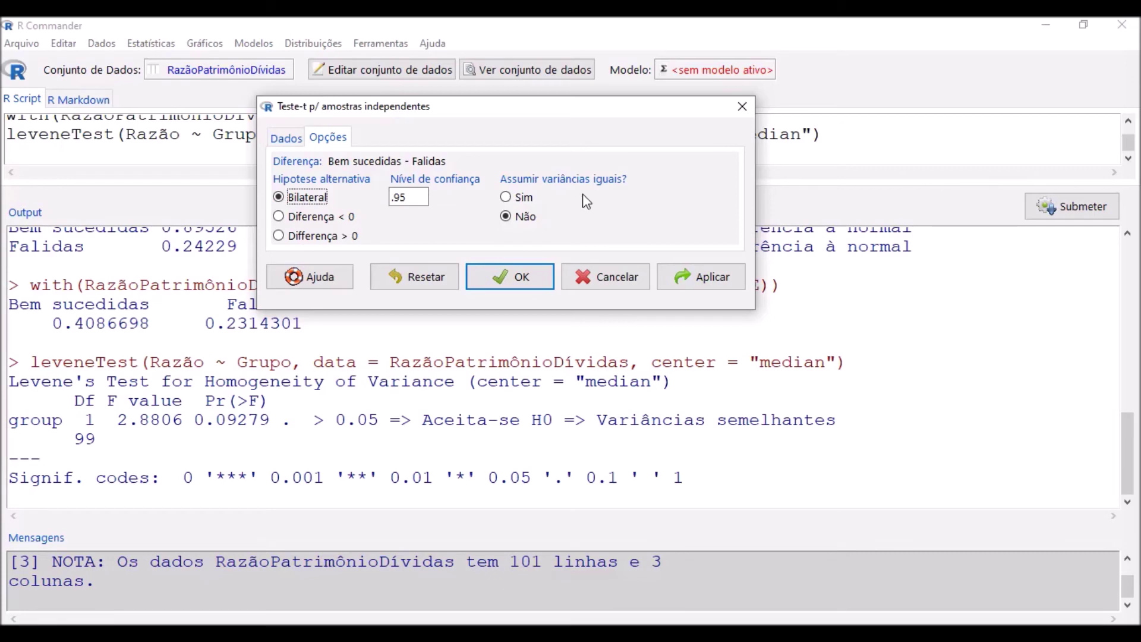
{"action": "left_click", "coordinate": [512, 197]}
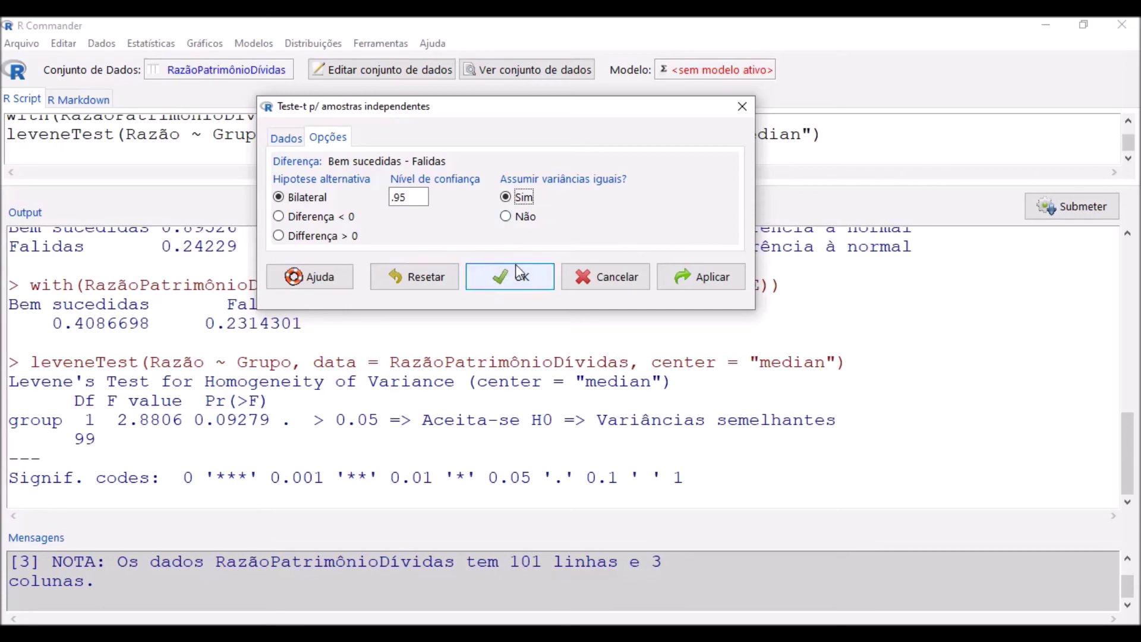
{"action": "left_click", "coordinate": [519, 279]}
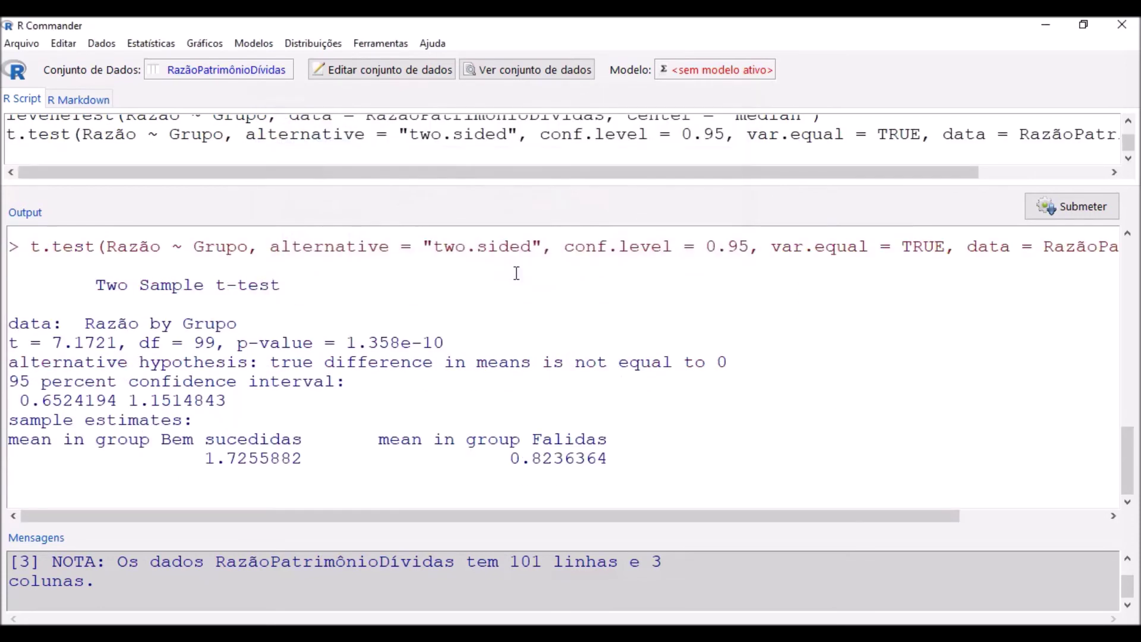
Examine the test title, t statistic and degrees of freedom in the two-sample t-test output
{"action": "left_click_drag", "start_coordinate": [96, 285], "coordinate": [311, 287]}
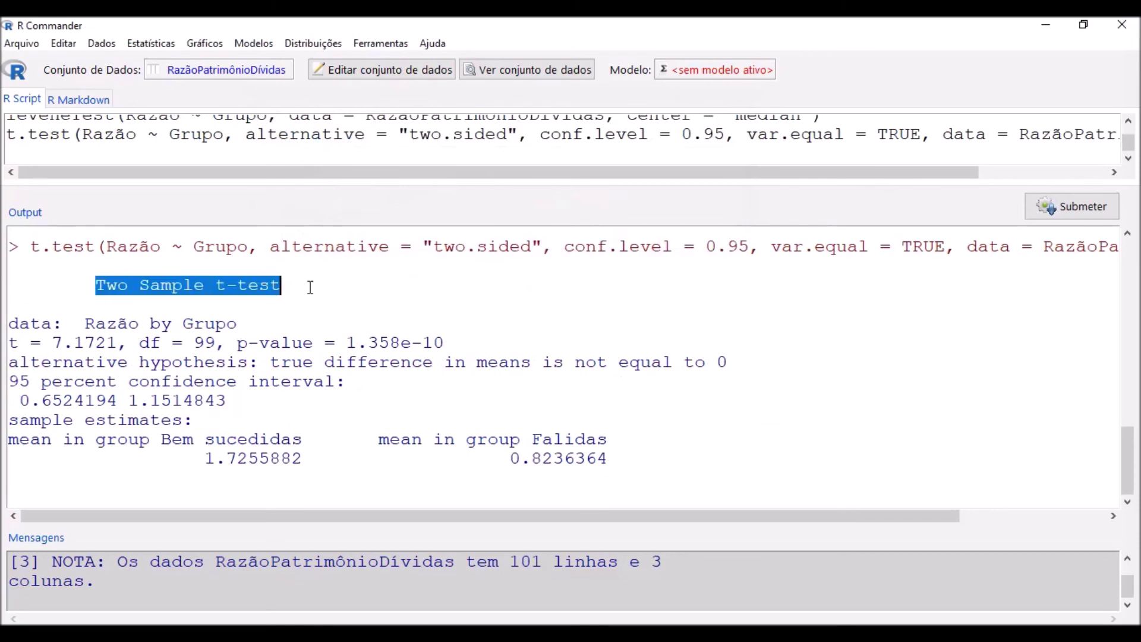
{"action": "left_click", "coordinate": [307, 291]}
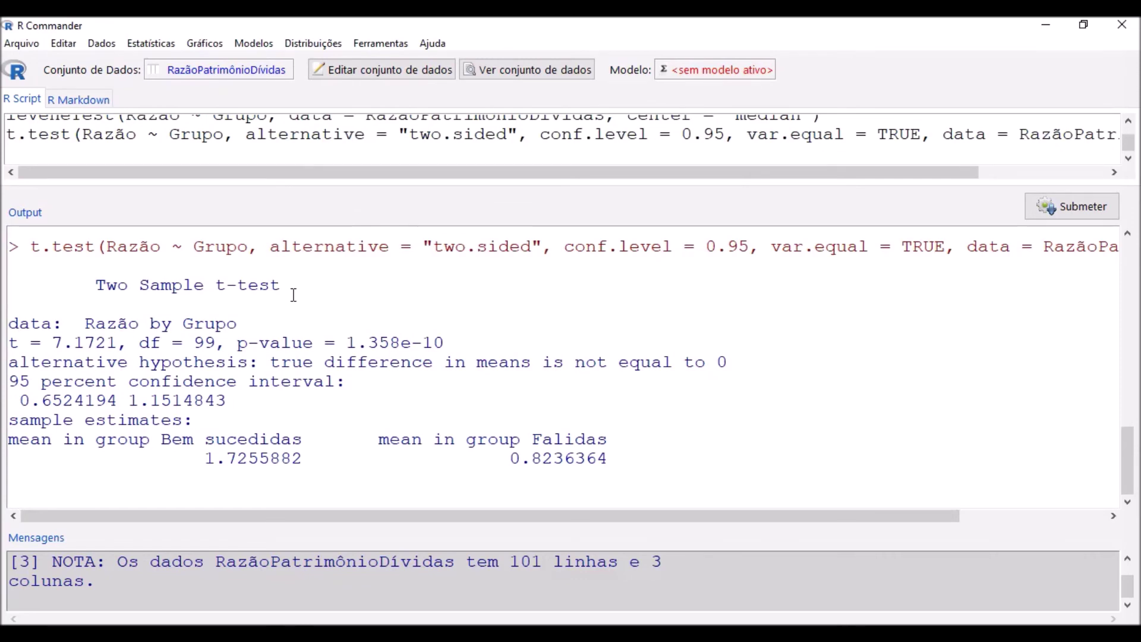
{"action": "left_click_drag", "start_coordinate": [53, 341], "coordinate": [119, 342]}
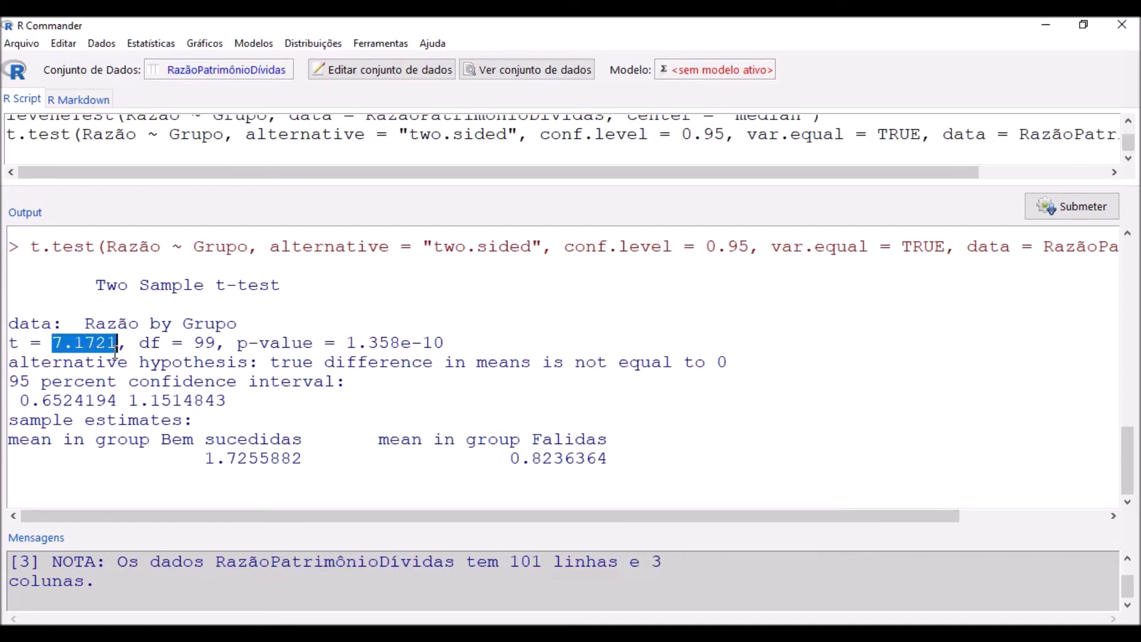
{"action": "left_click_drag", "start_coordinate": [193, 343], "coordinate": [215, 343]}
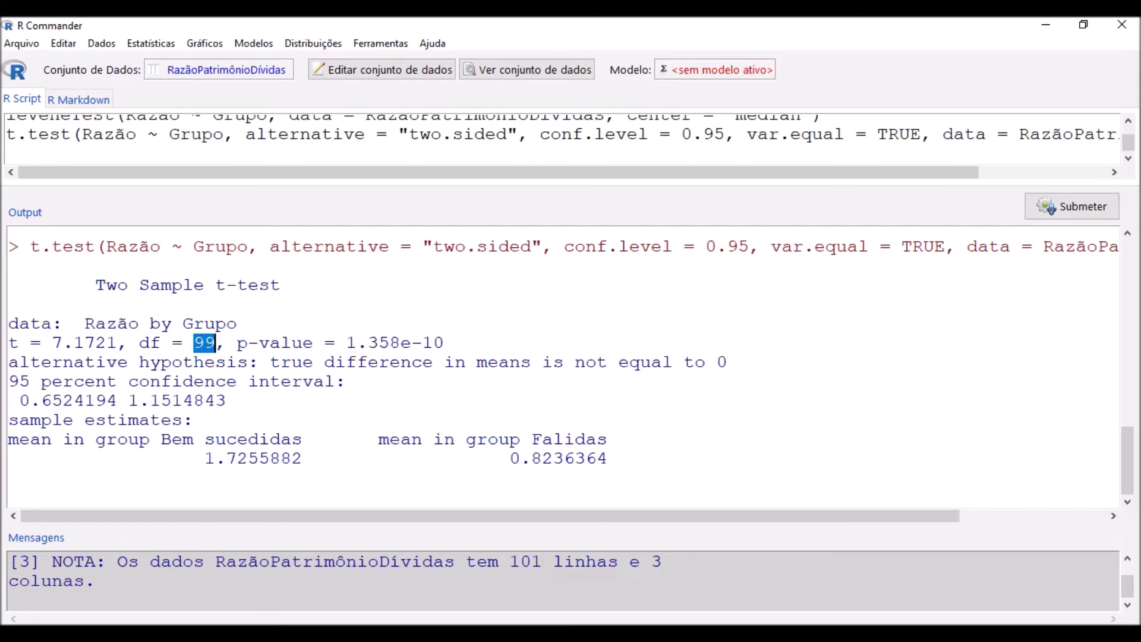
{"action": "key", "text": "alt+Tab"}
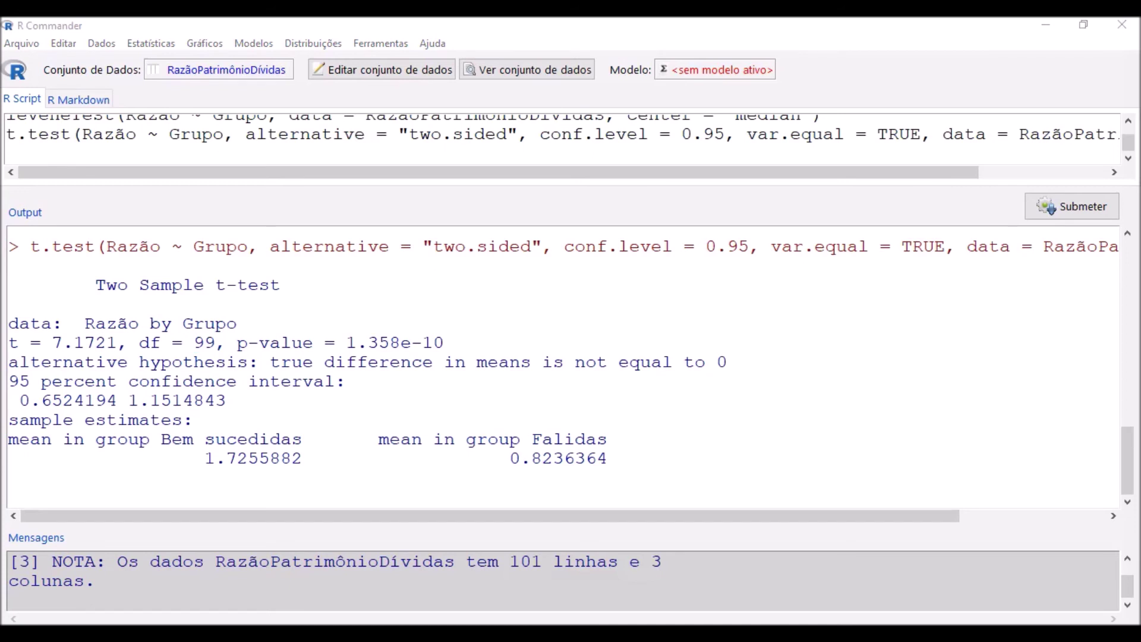
Annotate the p-value line of the t-test output with "0.0000000001358 << 0.05 => Rejeita-se H0"
{"action": "left_click", "coordinate": [480, 343]}
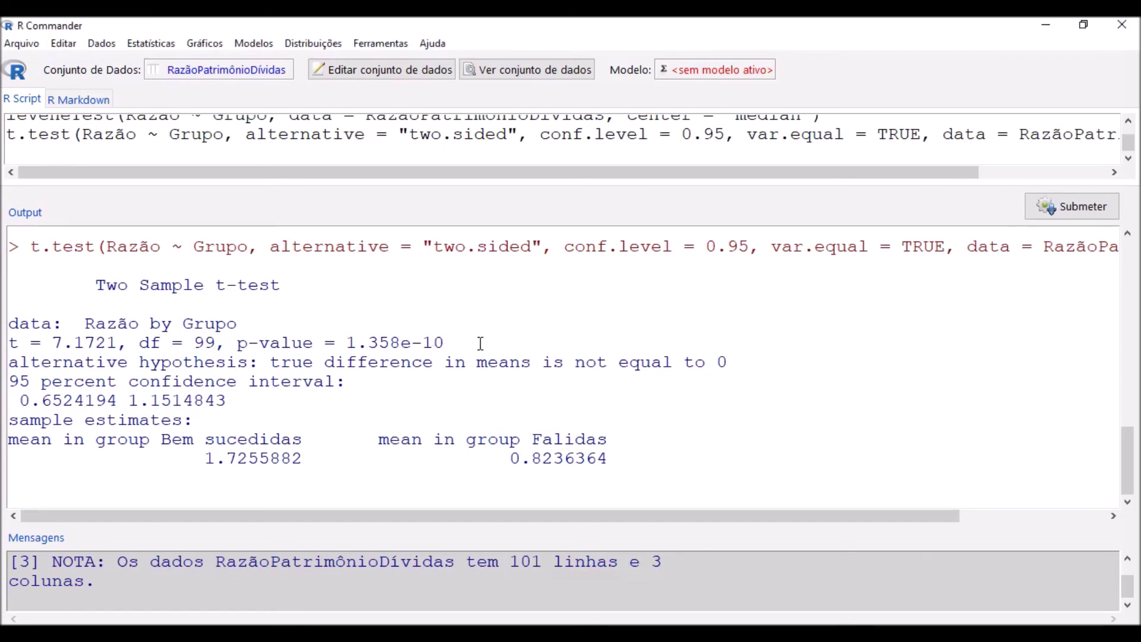
{"action": "type", "text": "0.0000000001358"}
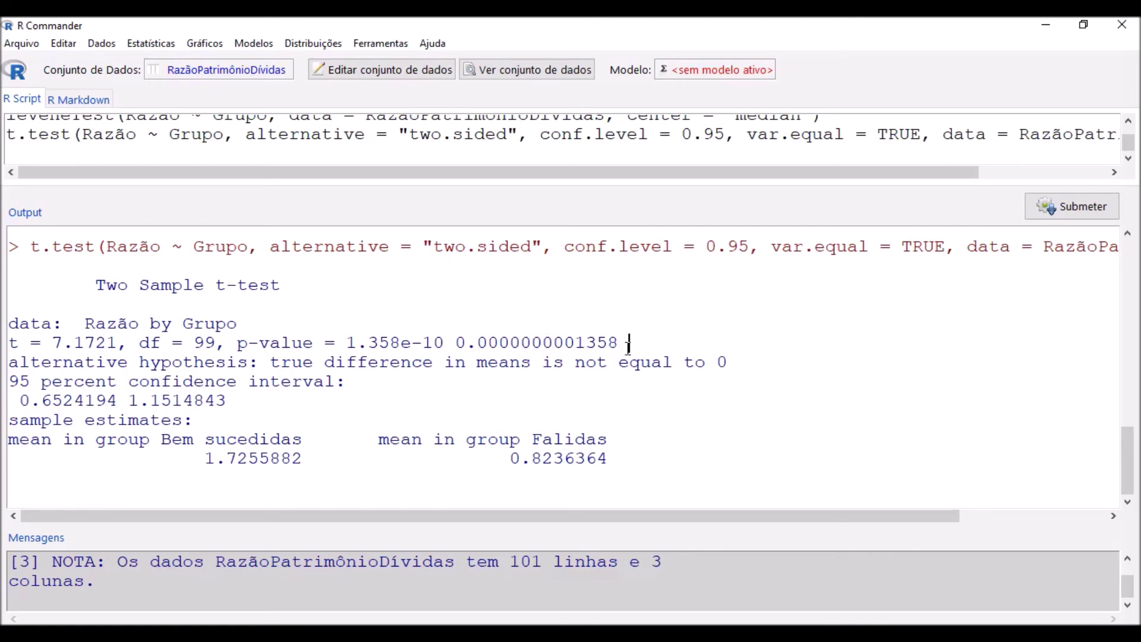
{"action": "type", "text": "<< 0.05 => Rejeita"}
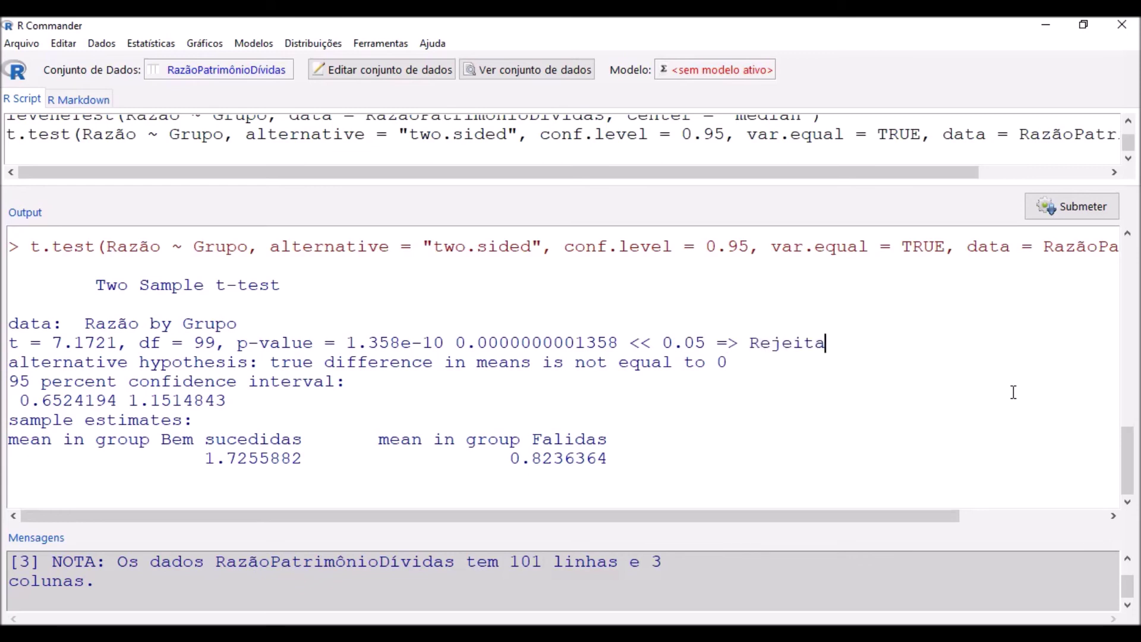
{"action": "type", "text": "-se H0"}
Examine both limits of the 95 percent confidence interval and the sample means of the Bem sucedidas and Falidas groups
{"action": "left_click_drag", "start_coordinate": [24, 403], "coordinate": [228, 408]}
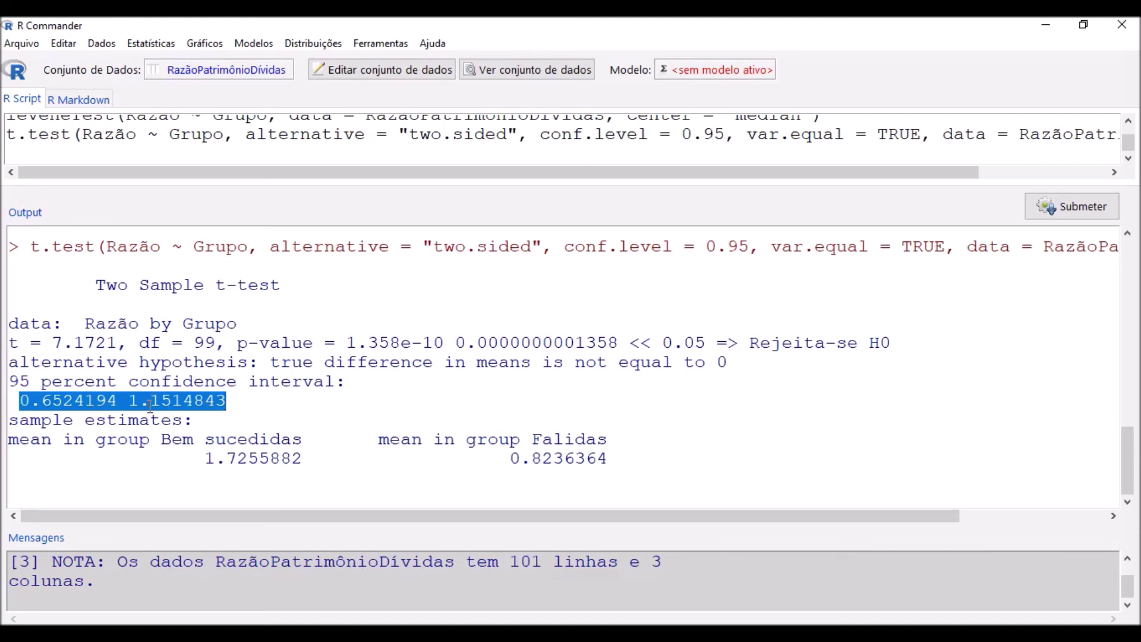
{"action": "left_click", "coordinate": [242, 401]}
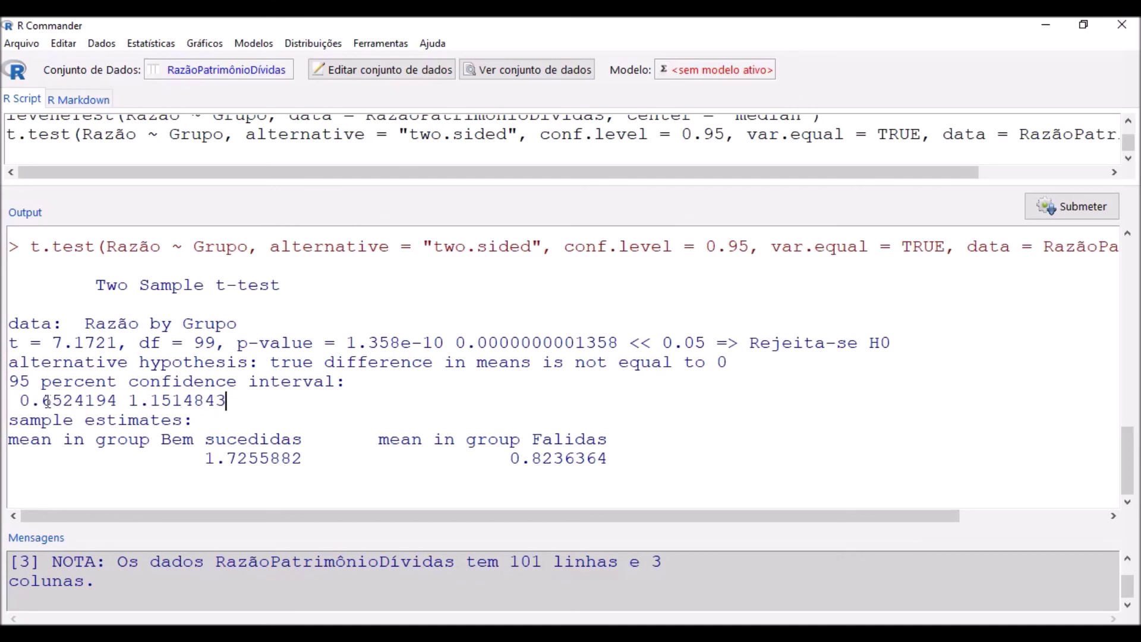
{"action": "left_click_drag", "start_coordinate": [27, 401], "coordinate": [118, 401]}
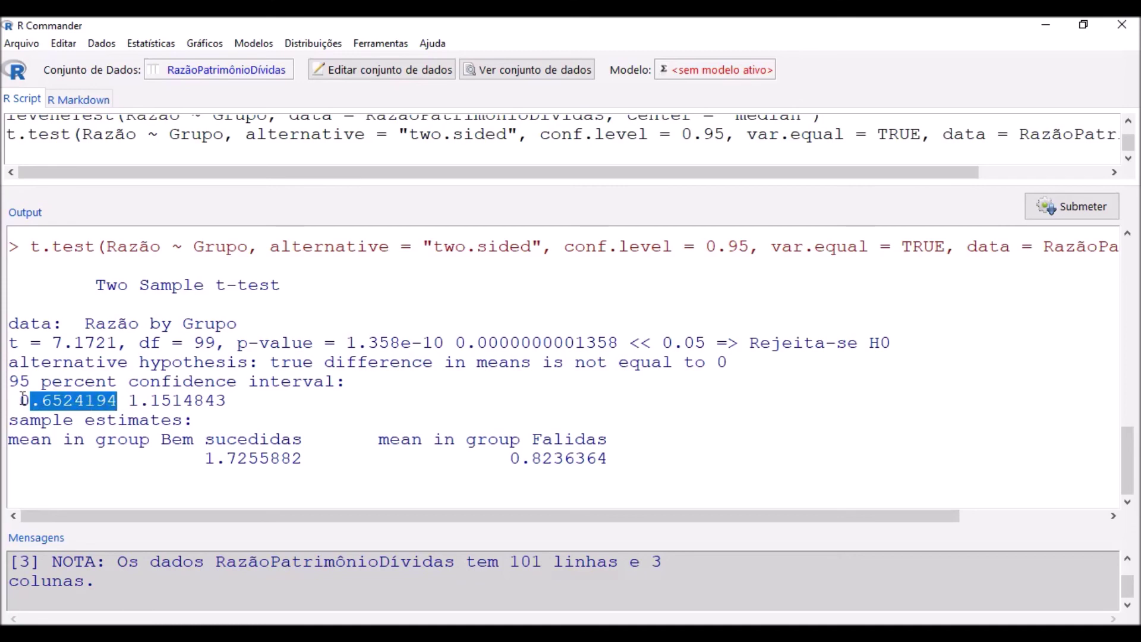
{"action": "left_click_drag", "start_coordinate": [22, 401], "coordinate": [240, 401]}
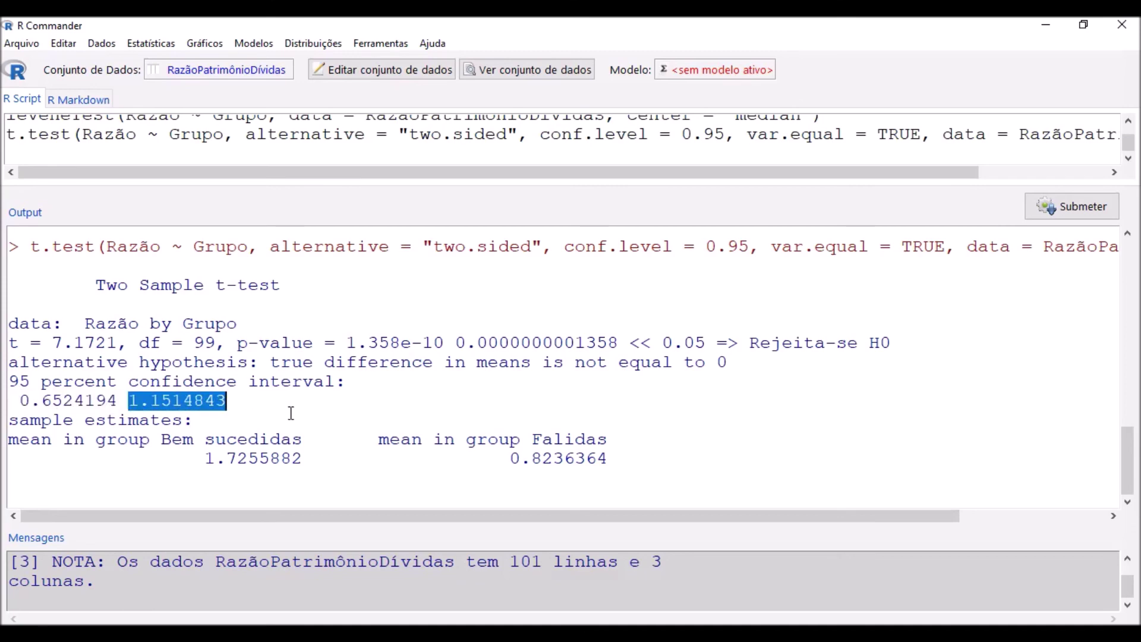
{"action": "left_click", "coordinate": [309, 460]}
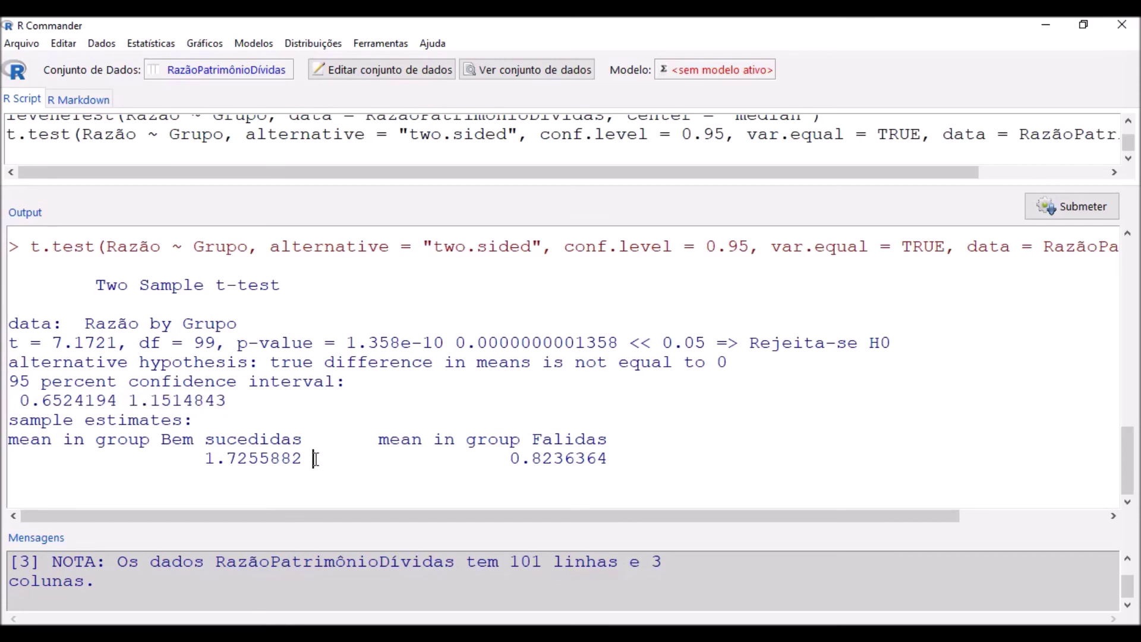
{"action": "left_click_drag", "start_coordinate": [310, 459], "coordinate": [204, 459]}
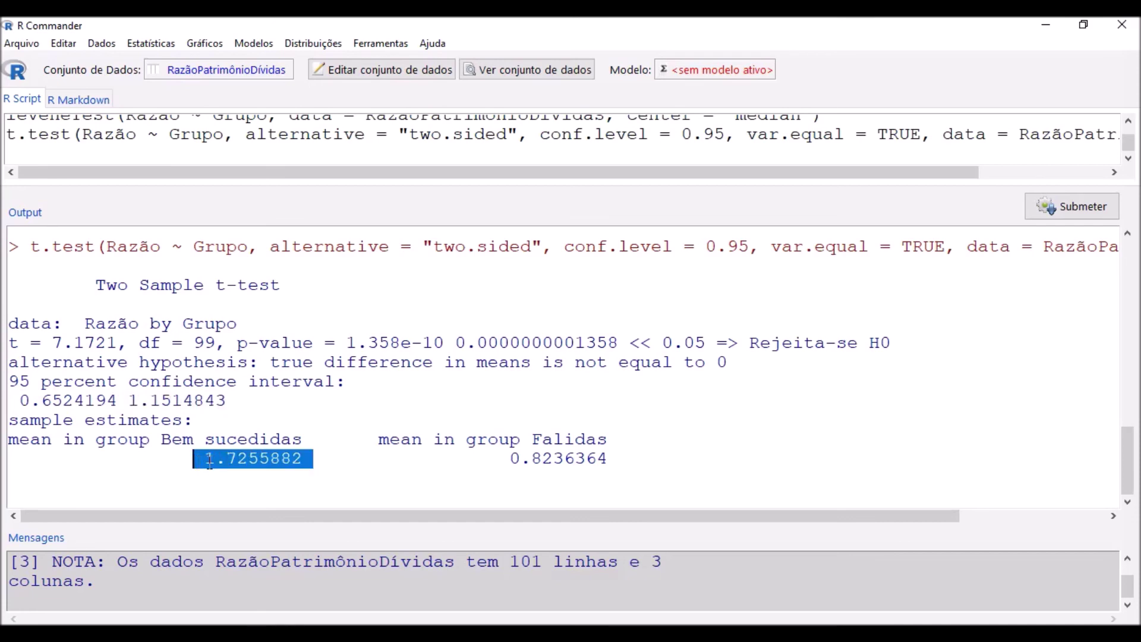
{"action": "left_click_drag", "start_coordinate": [510, 459], "coordinate": [620, 464]}
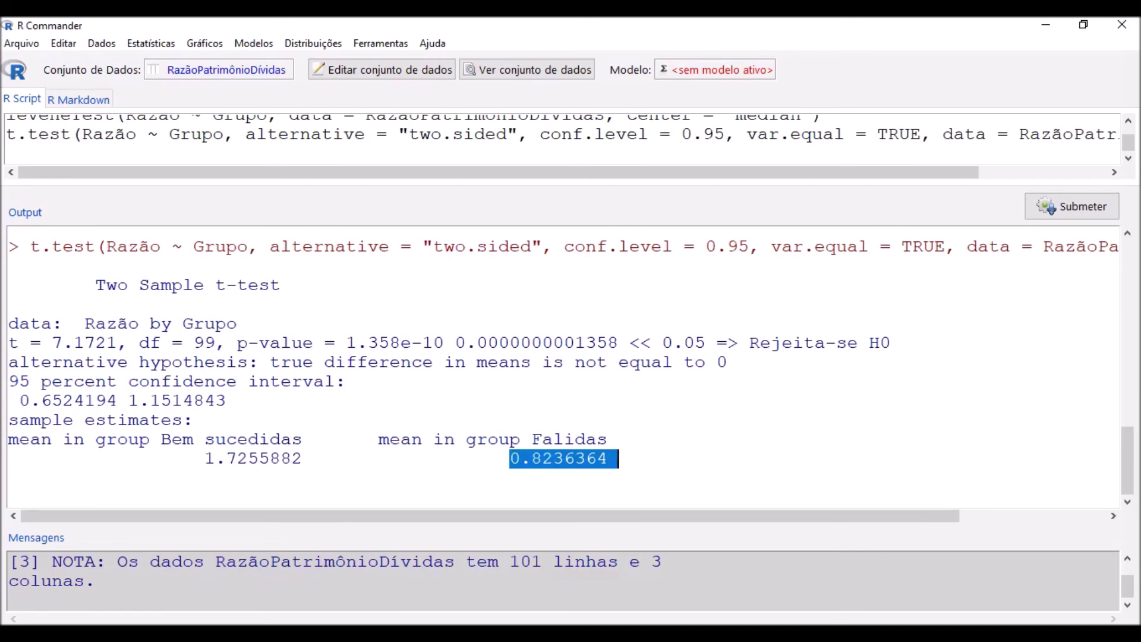
{"action": "left_click", "coordinate": [546, 396]}
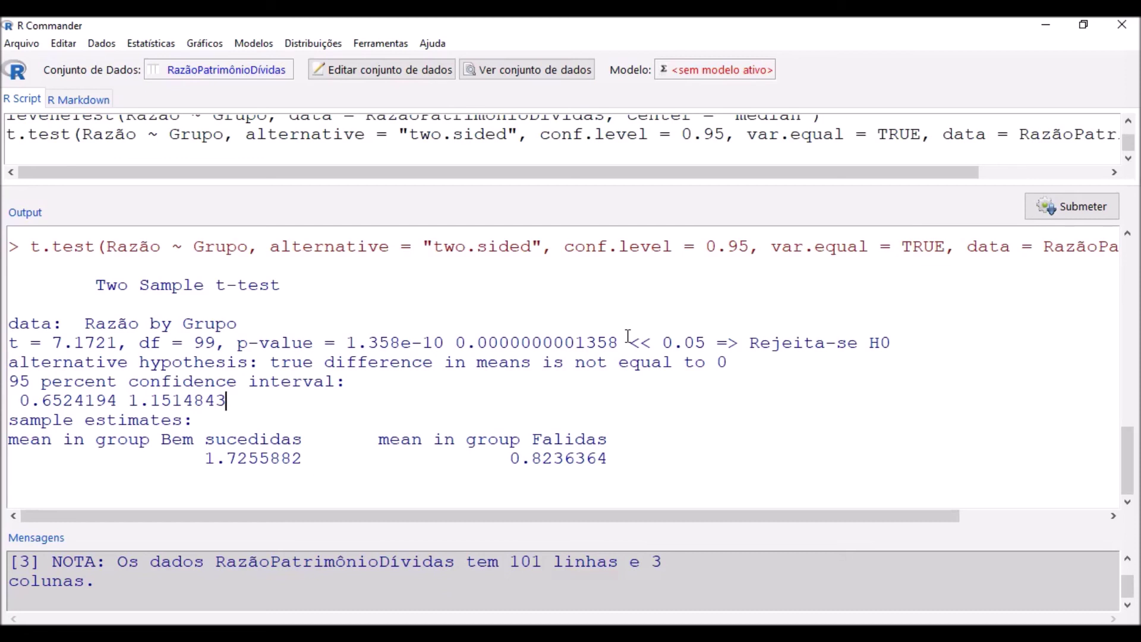
Run a two-sided independent-samples t-test of Razão by Grupo at .95 confidence, without assuming equal variances
{"action": "left_click", "coordinate": [157, 45]}
{"action": "mouse_move", "coordinate": [160, 101]}
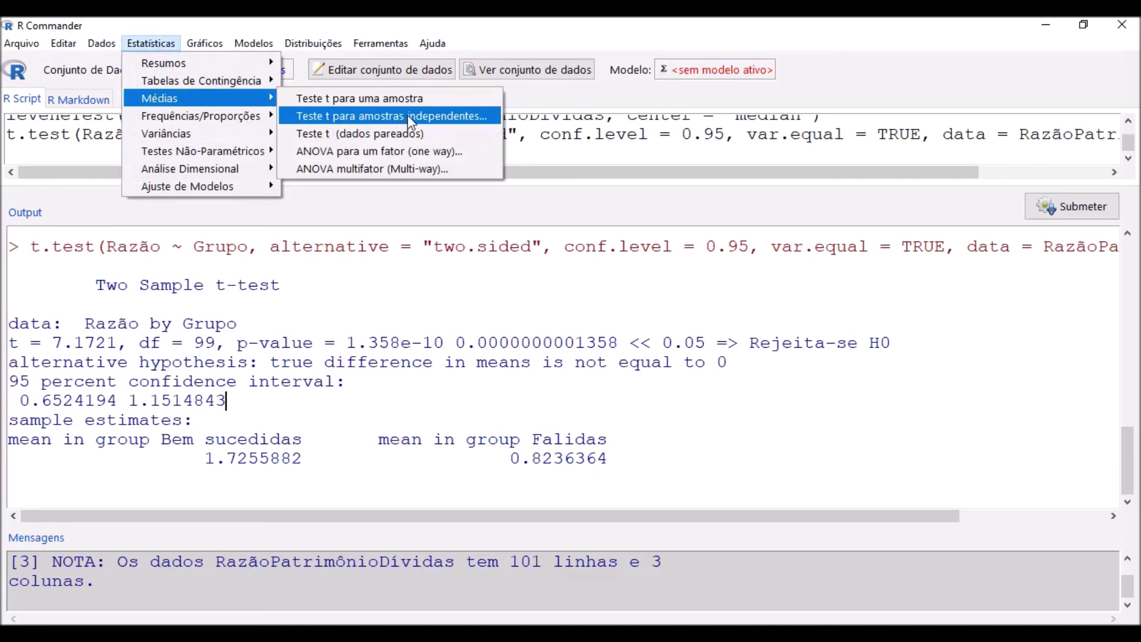
{"action": "left_click", "coordinate": [407, 116]}
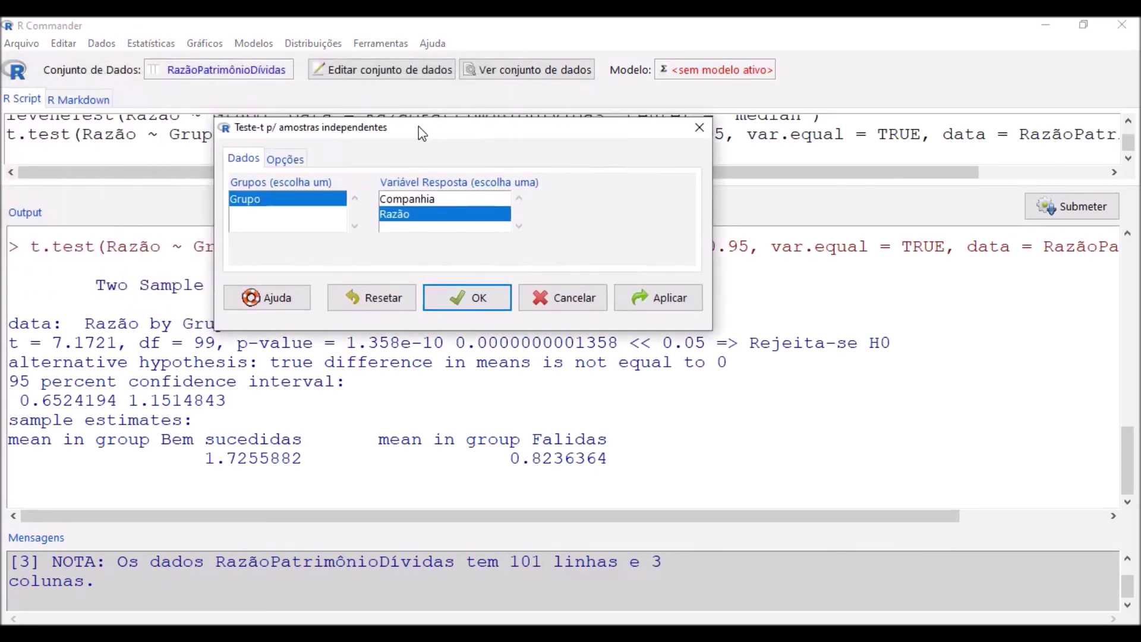
{"action": "left_click", "coordinate": [283, 161]}
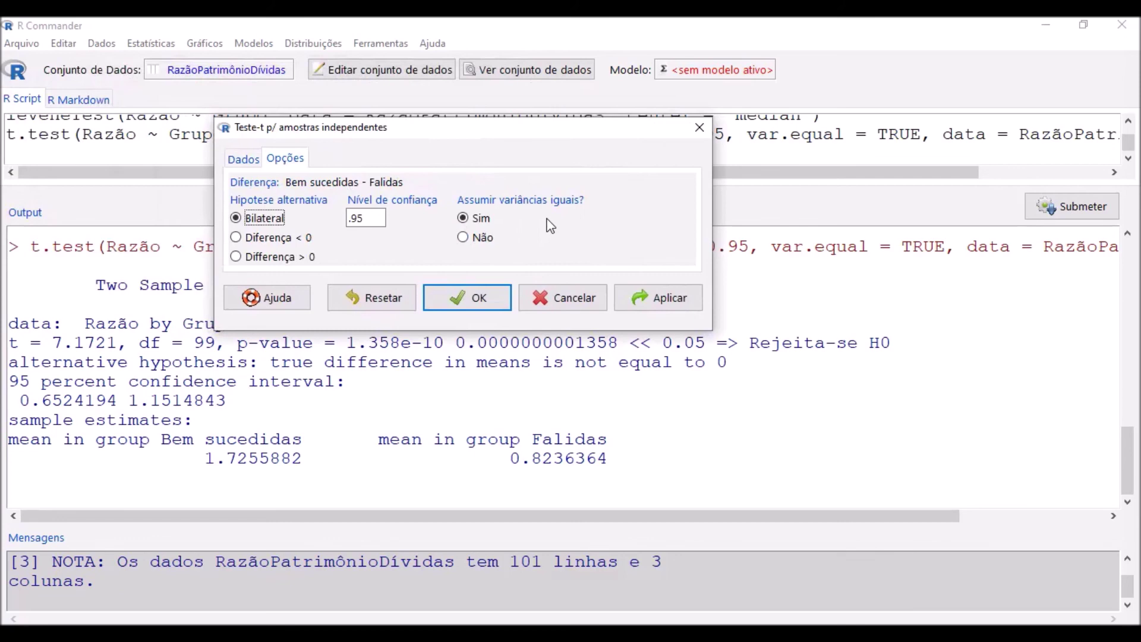
{"action": "left_click", "coordinate": [482, 238]}
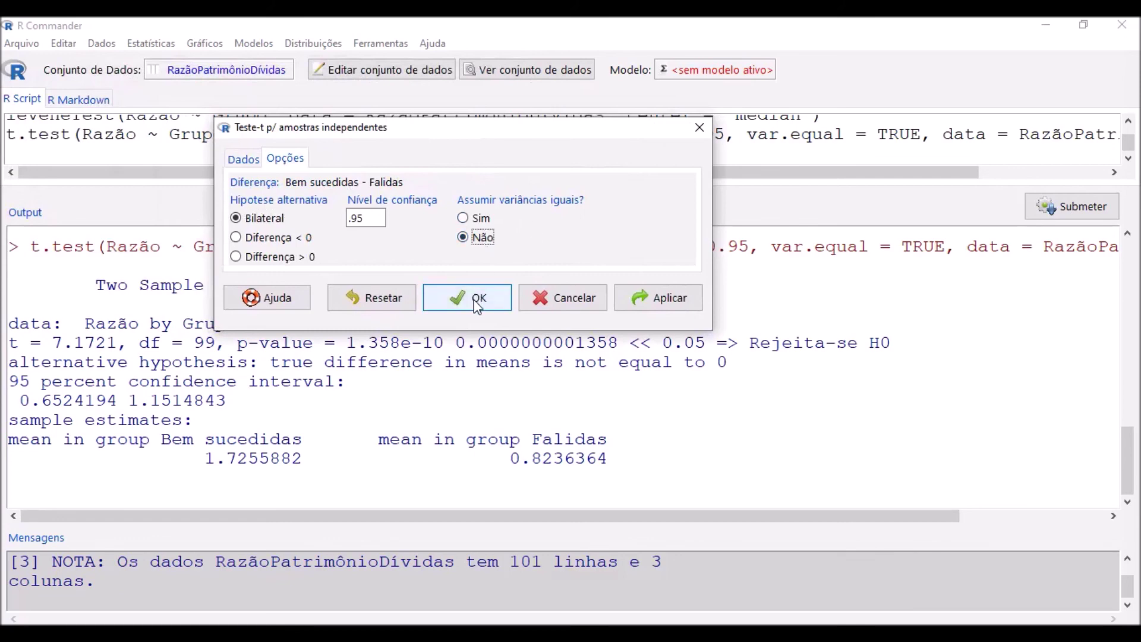
{"action": "left_click", "coordinate": [476, 303]}
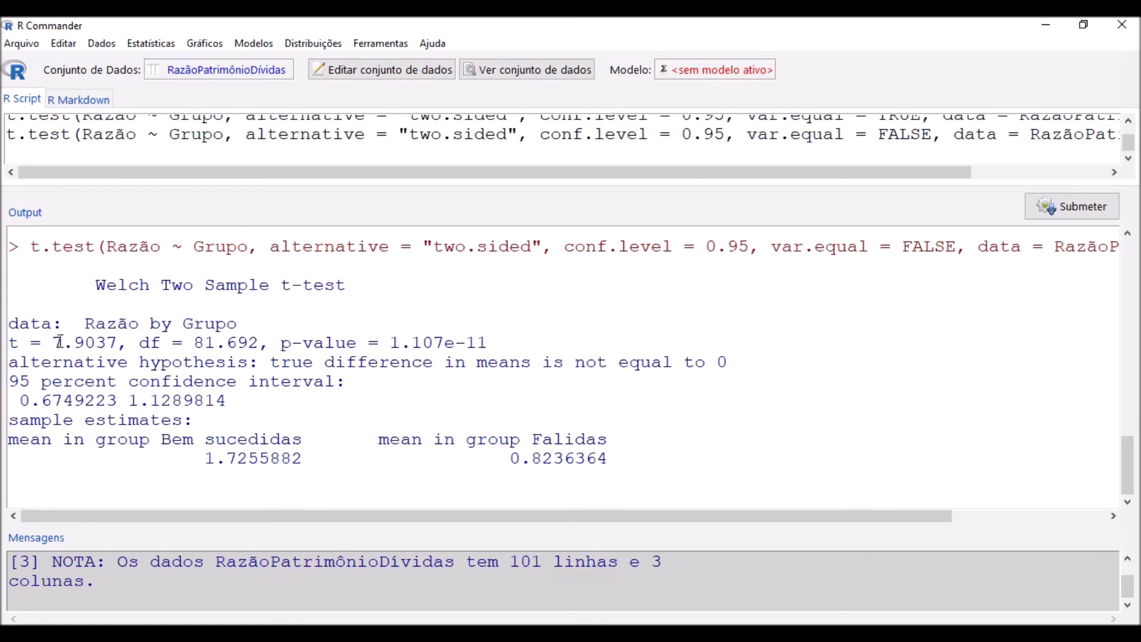
Examine the t statistic, degrees of freedom, p-value and 95 percent confidence interval in the Welch t-test output
{"action": "left_click_drag", "start_coordinate": [53, 343], "coordinate": [117, 343]}
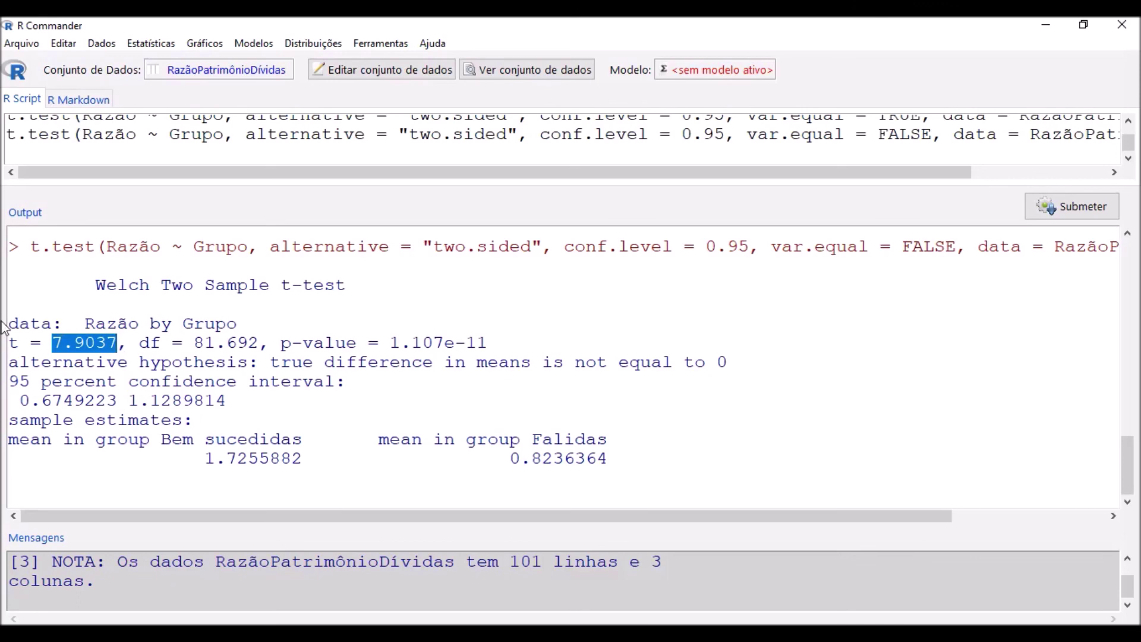
{"action": "left_click_drag", "start_coordinate": [193, 343], "coordinate": [258, 343]}
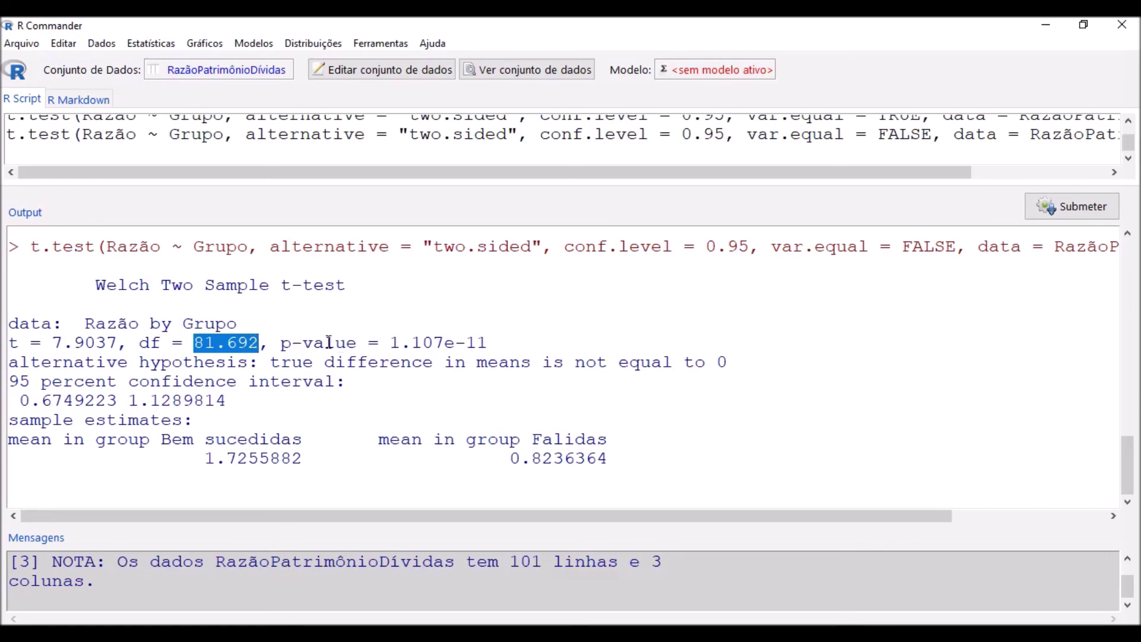
{"action": "left_click", "coordinate": [261, 343]}
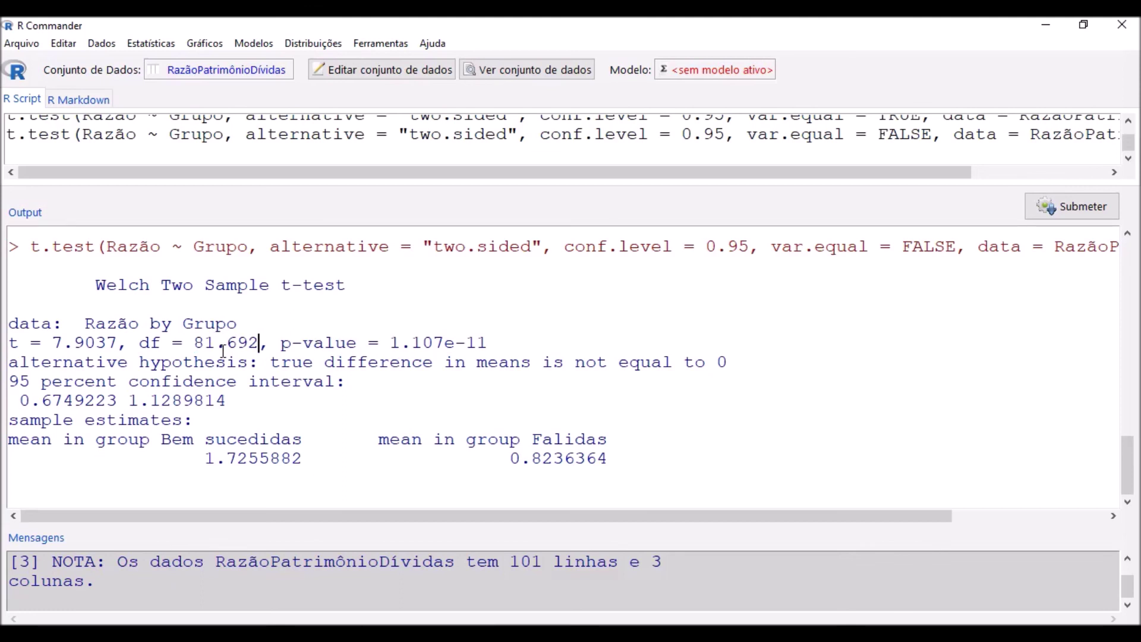
{"action": "left_click_drag", "start_coordinate": [389, 343], "coordinate": [494, 346]}
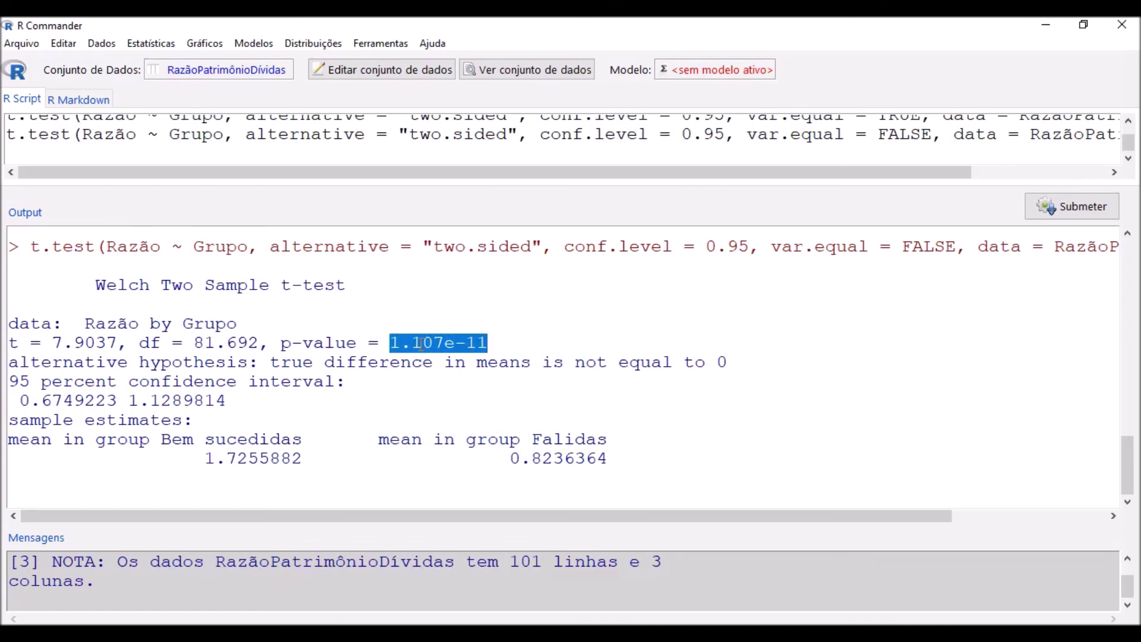
{"action": "left_click", "coordinate": [502, 339]}
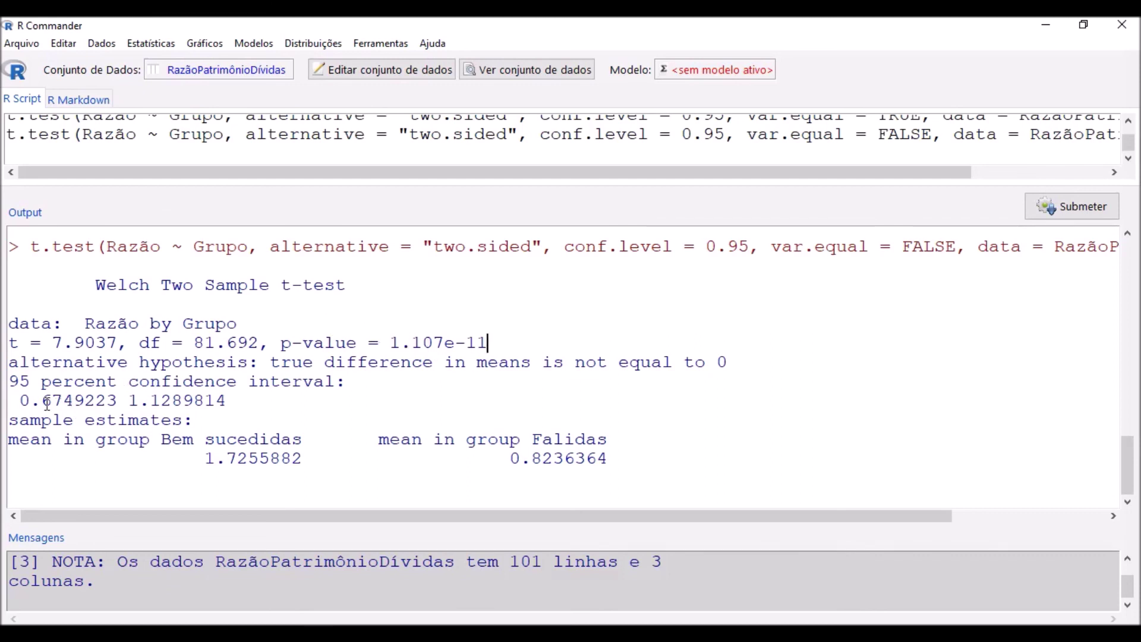
{"action": "left_click_drag", "start_coordinate": [20, 404], "coordinate": [277, 409]}
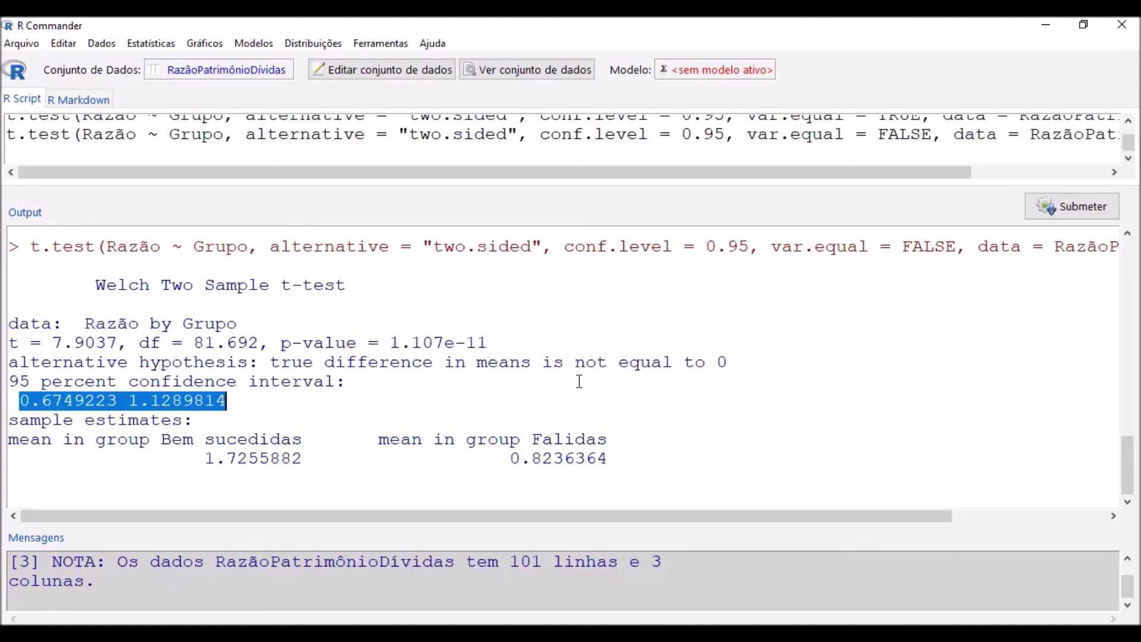
{"action": "left_click", "coordinate": [308, 411]}
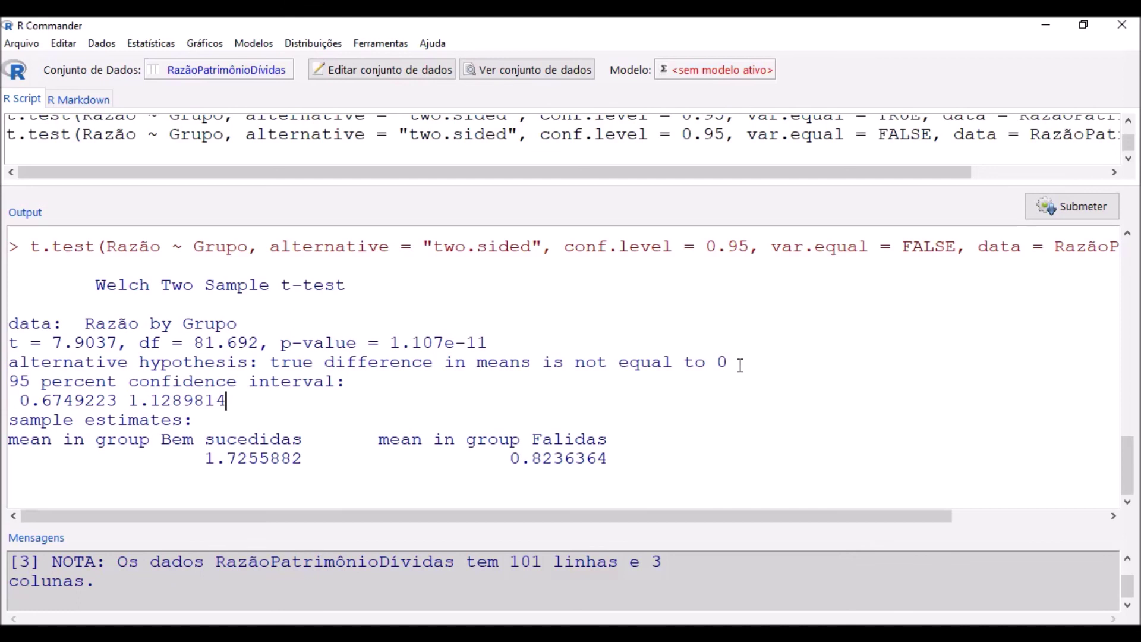
{"action": "left_click", "coordinate": [145, 46]}
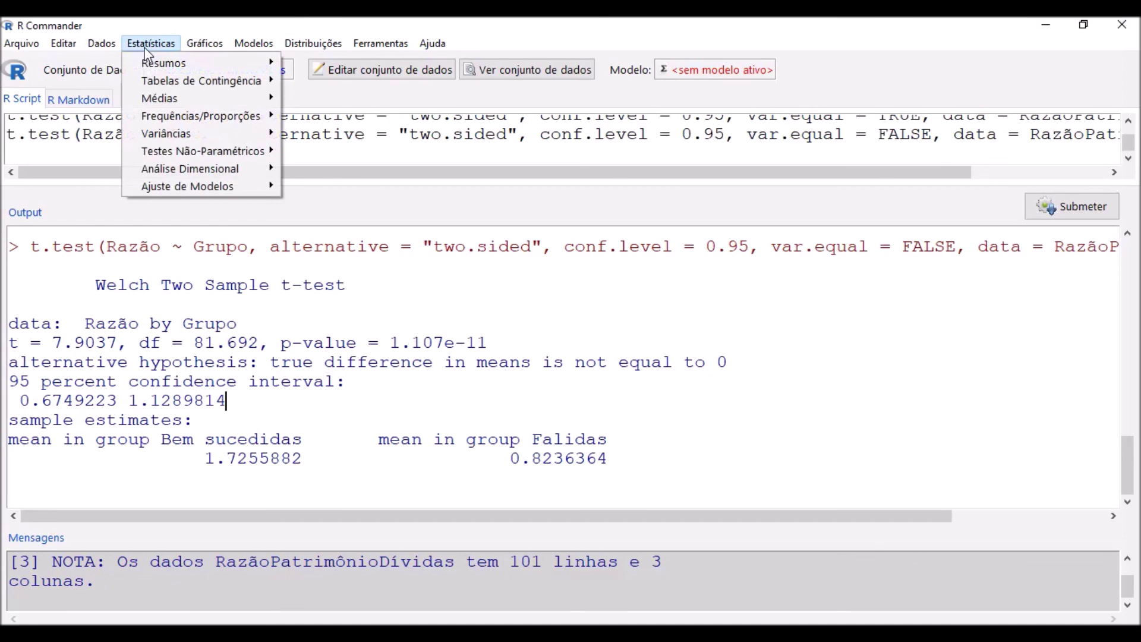
{"action": "mouse_move", "coordinate": [226, 69]}
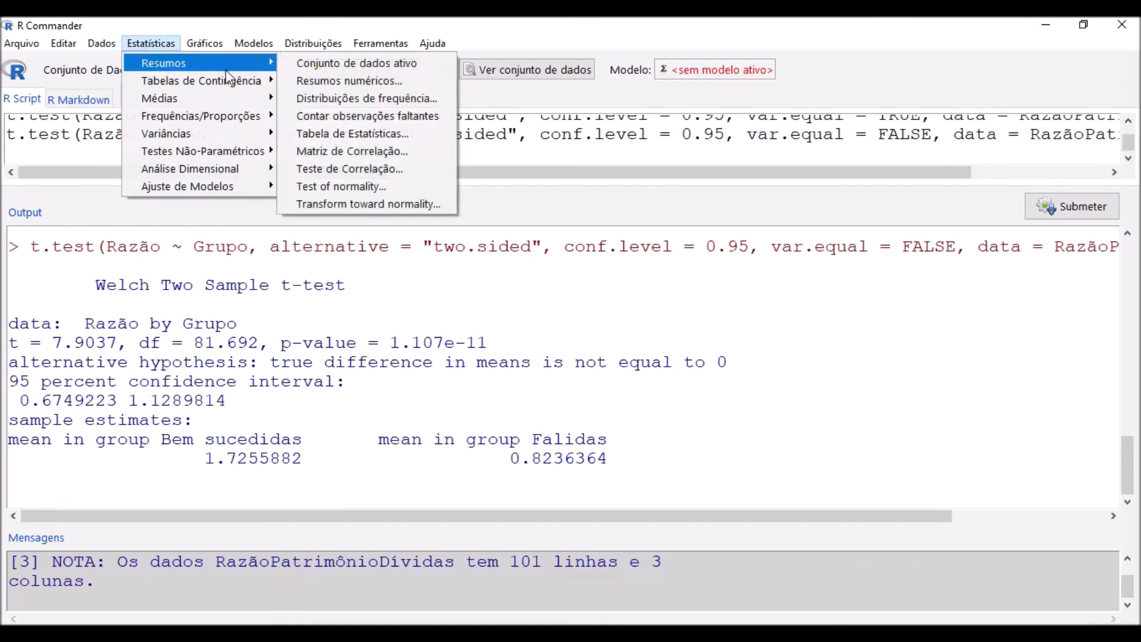
{"action": "mouse_move", "coordinate": [203, 139]}
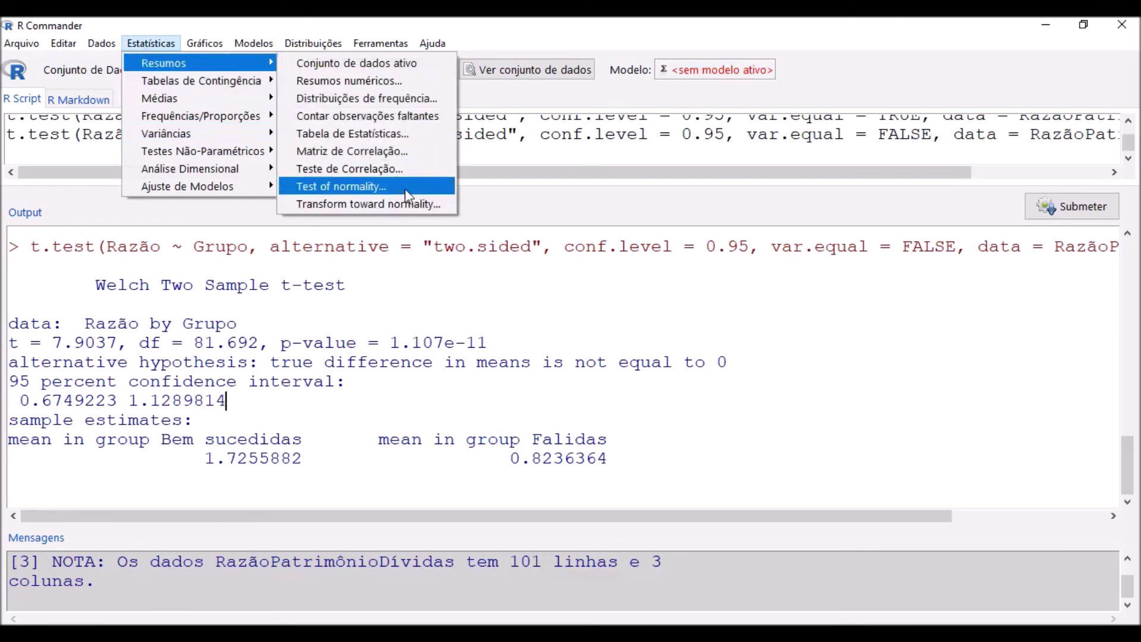
{"action": "left_click", "coordinate": [531, 306]}
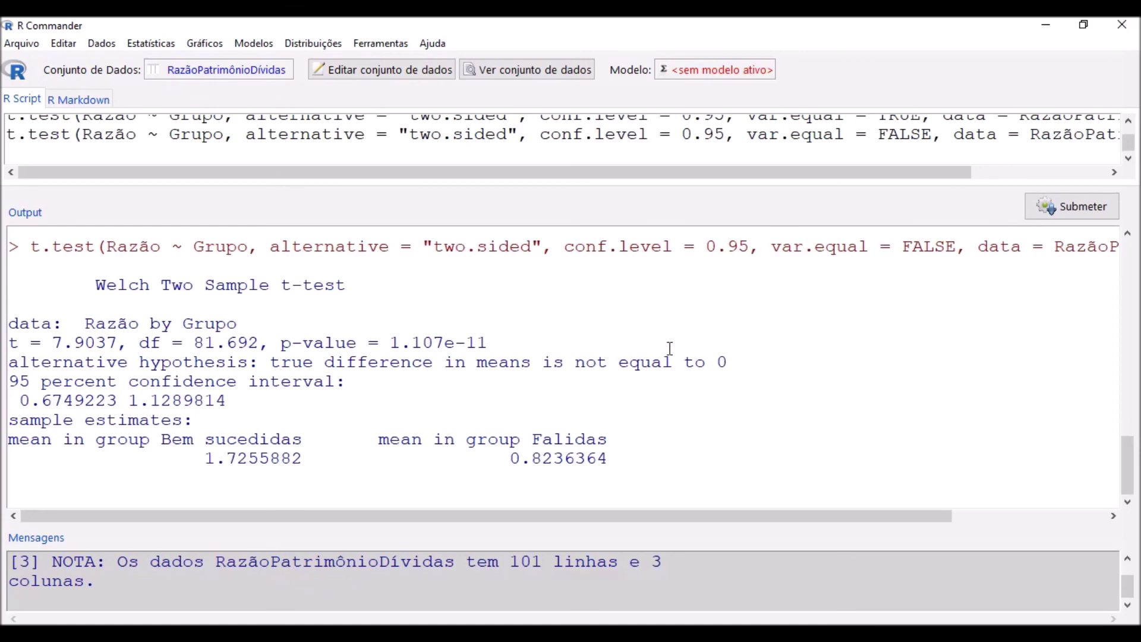
Restore the maximized window to its smaller size and review the script's commands and both t-test outputs
{"action": "left_click", "coordinate": [1095, 24]}
{"action": "scroll", "coordinate": [260, 191], "scroll_direction": "up", "scroll_amount": 5}
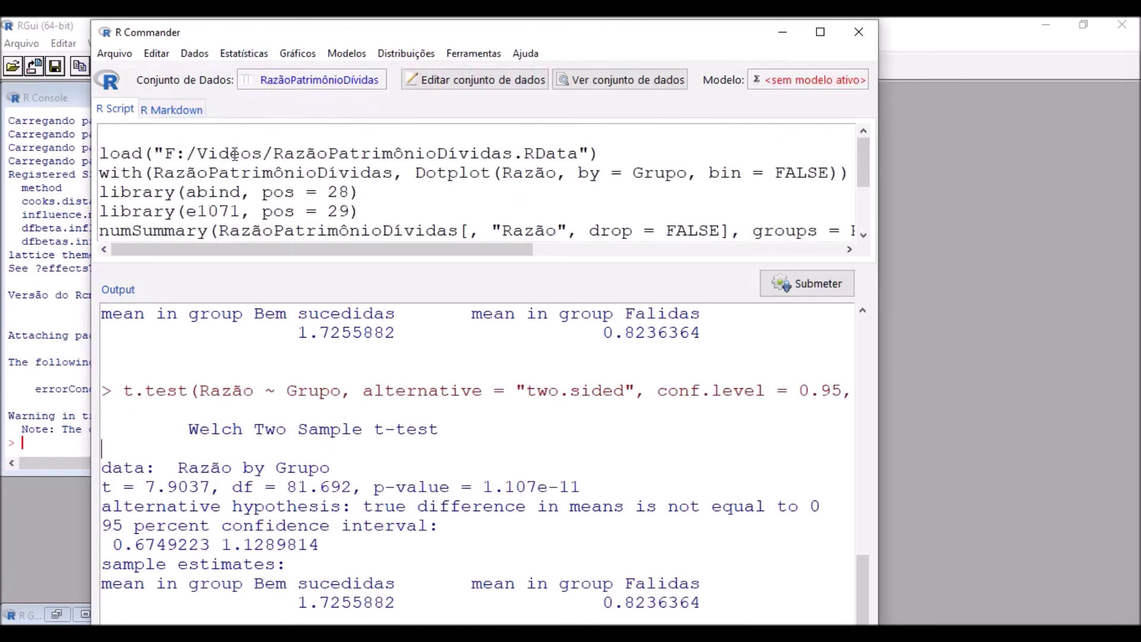
{"action": "scroll", "coordinate": [236, 168], "scroll_direction": "down", "scroll_amount": 1}
{"action": "scroll", "coordinate": [236, 168], "scroll_direction": "down", "scroll_amount": 1}
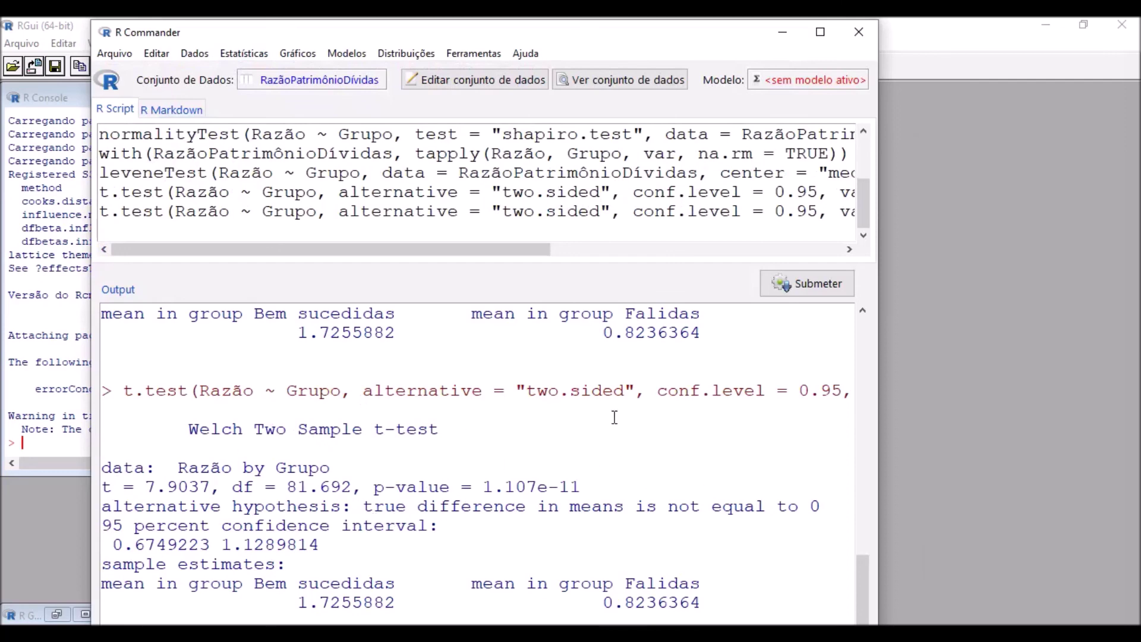
{"action": "scroll", "coordinate": [556, 402], "scroll_direction": "up", "scroll_amount": 3}
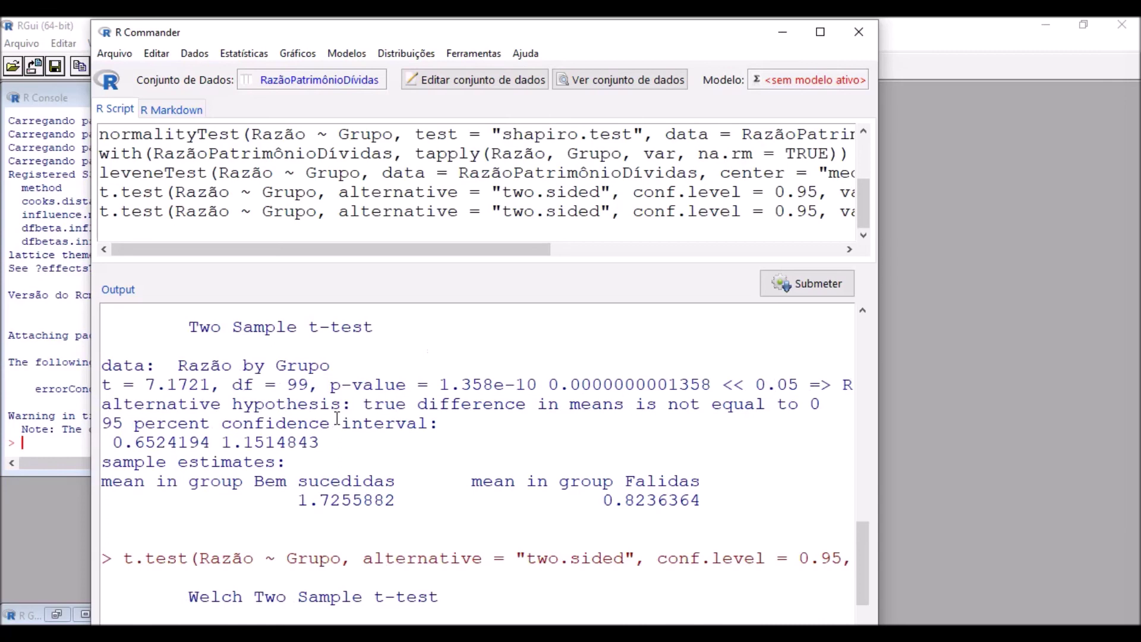
{"action": "scroll", "coordinate": [337, 417], "scroll_direction": "down", "scroll_amount": 3}
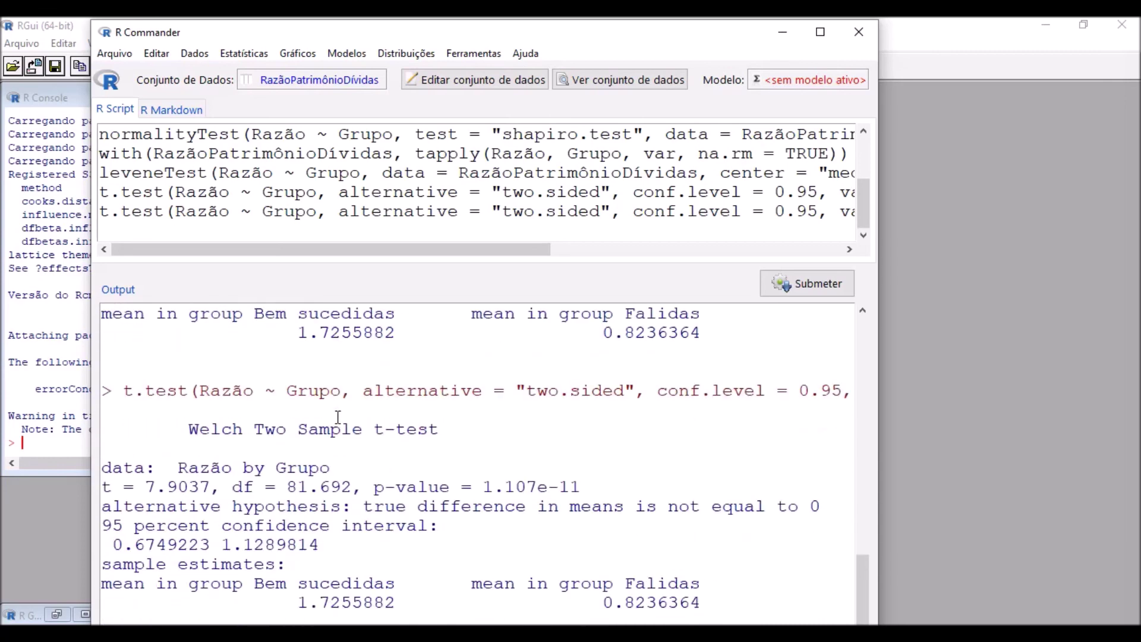